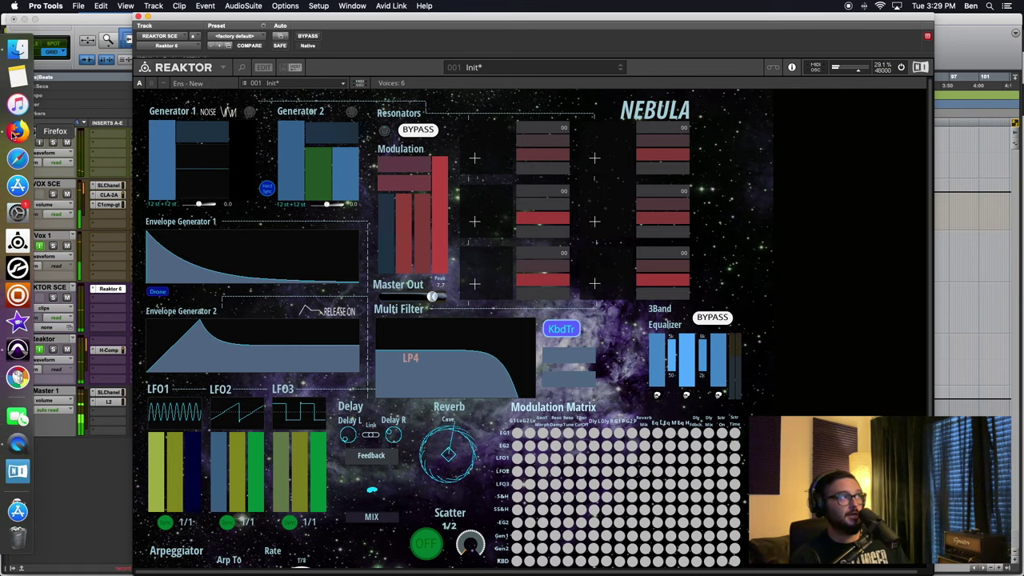
- Switch to Firefox and read through the Nebula - Clouds Synthesizer entry, including its description and comments
left_click(14, 133)
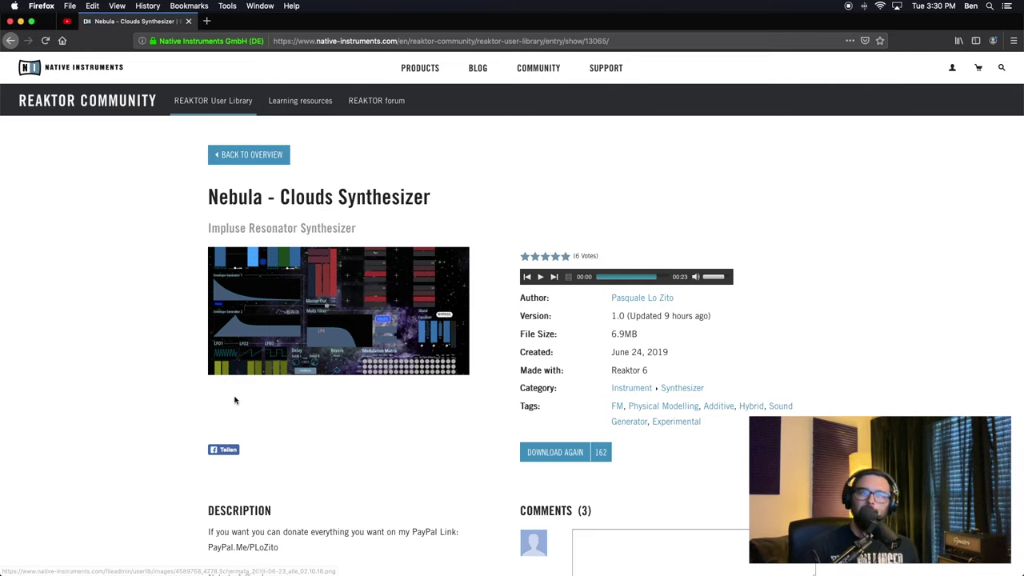
scroll(234, 400, "down", 1)
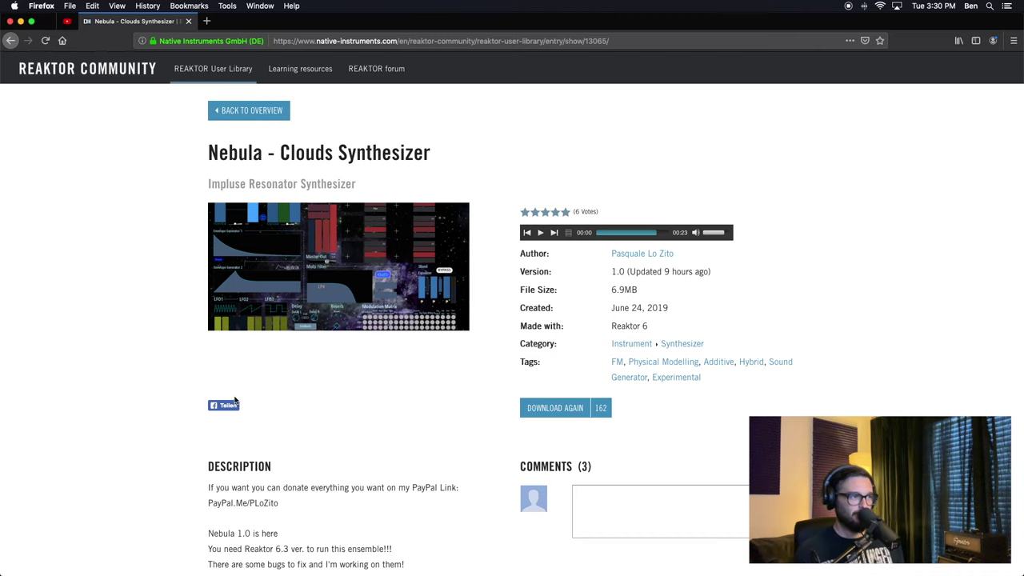
scroll(234, 400, "down", 10)
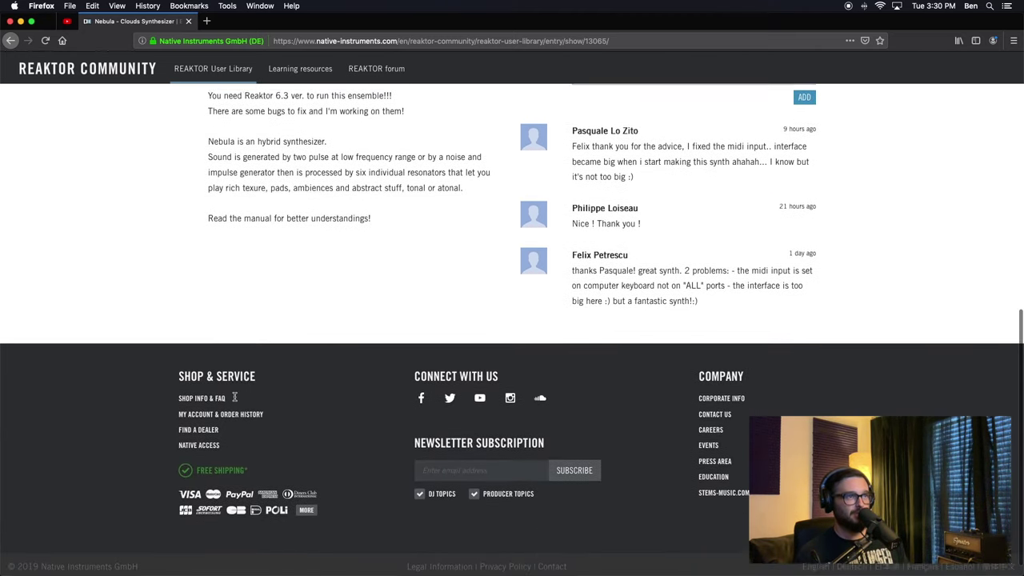
scroll(235, 398, "up", 10)
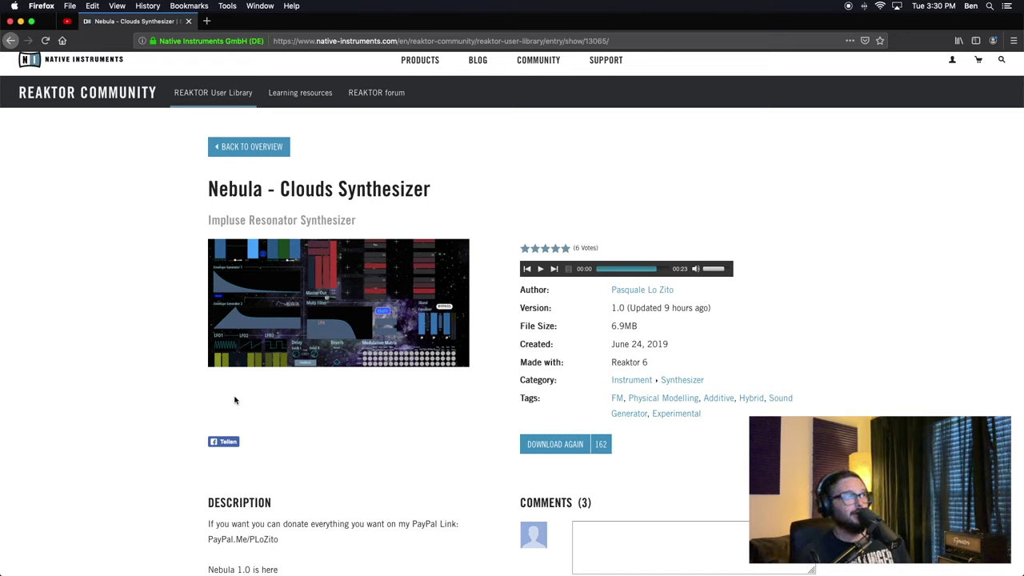
scroll(327, 391, "down", 5)
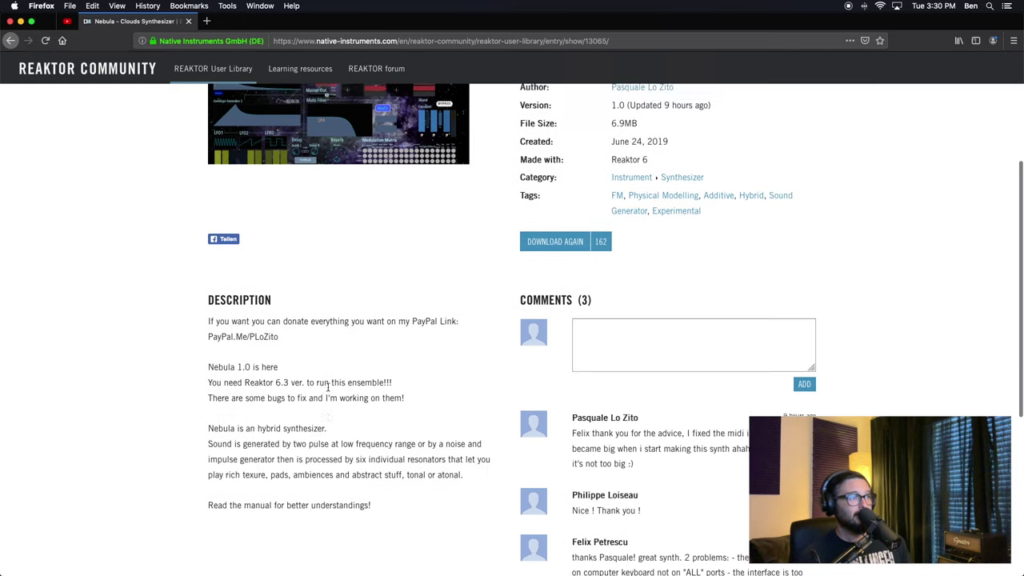
scroll(283, 426, "up", 1)
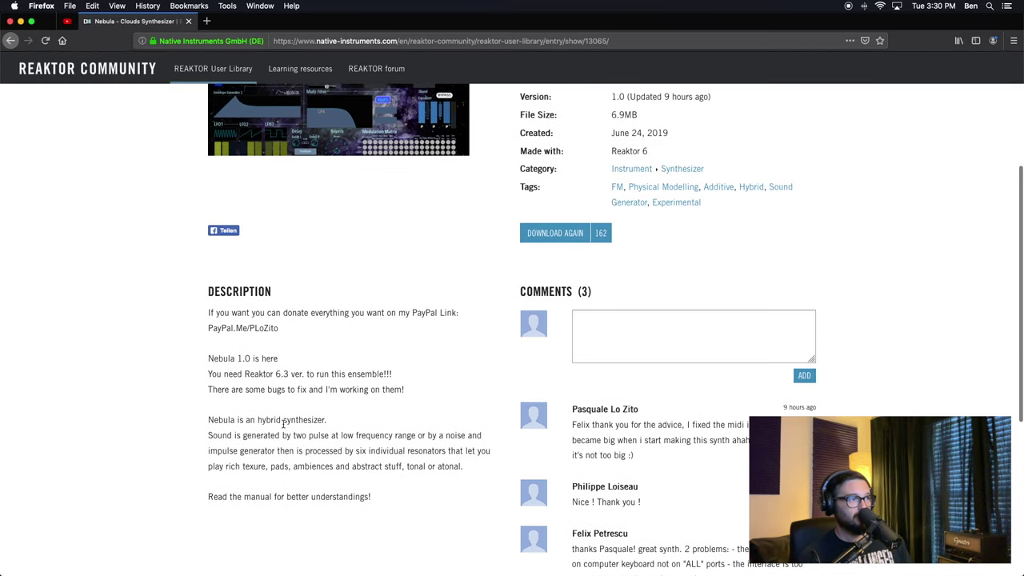
scroll(336, 480, "up", 5)
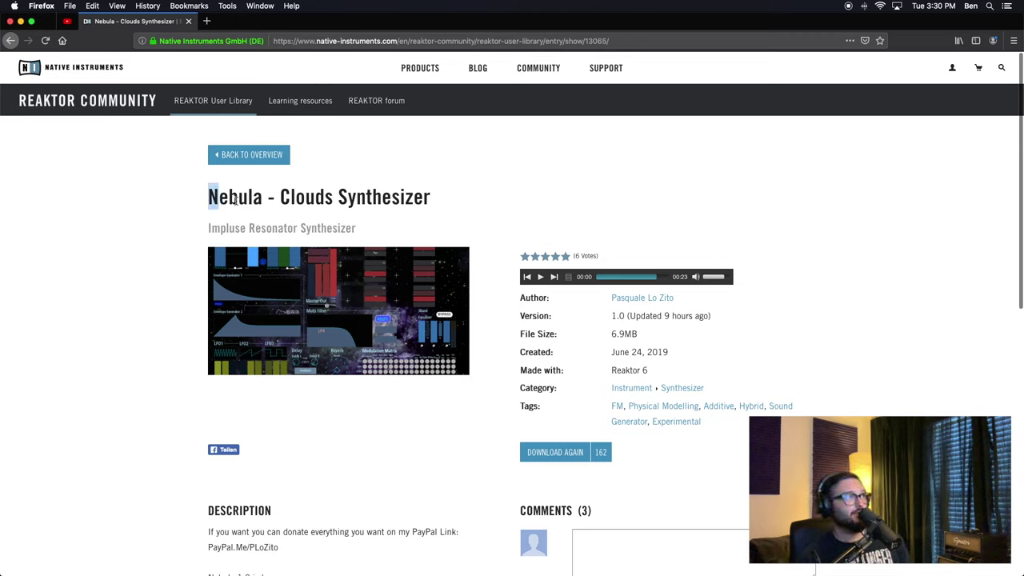
- Highlight the Nebula entry's title and the page's full web address, clear the selection, and minimise the browser window to return to Pro Tools
left_click_drag(208, 198, 390, 198)
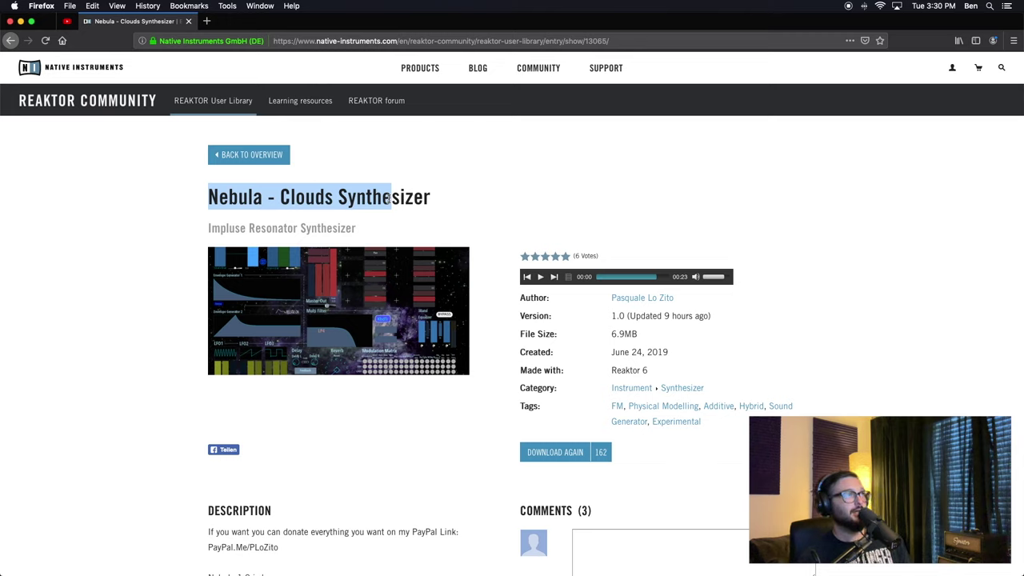
double_click(450, 41)
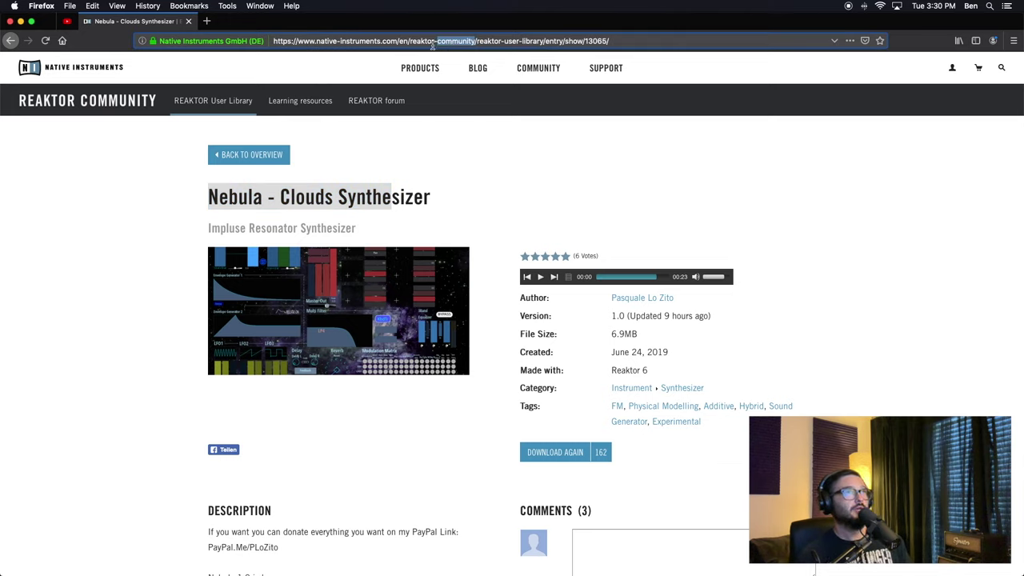
triple_click(433, 46)
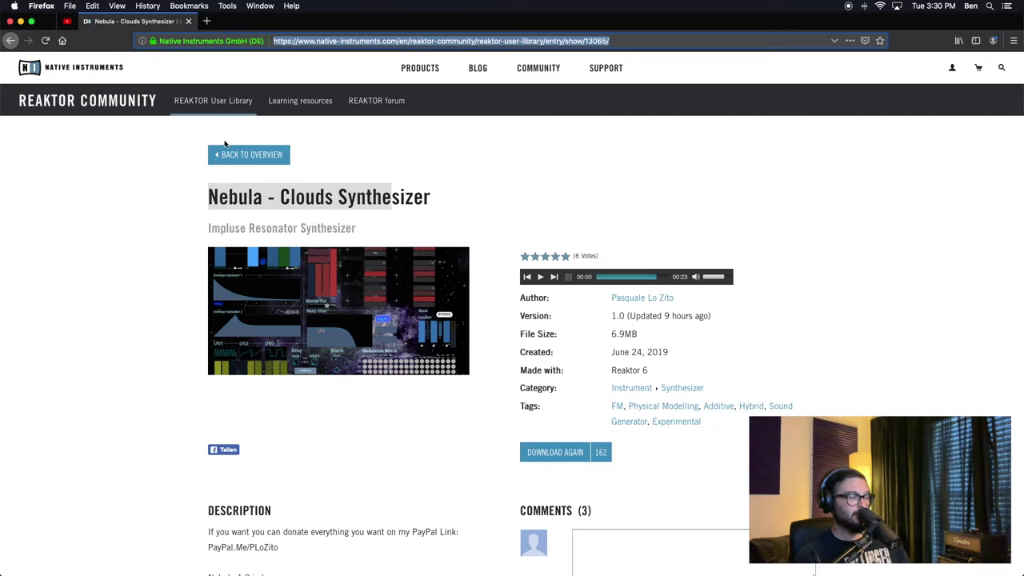
left_click(216, 249)
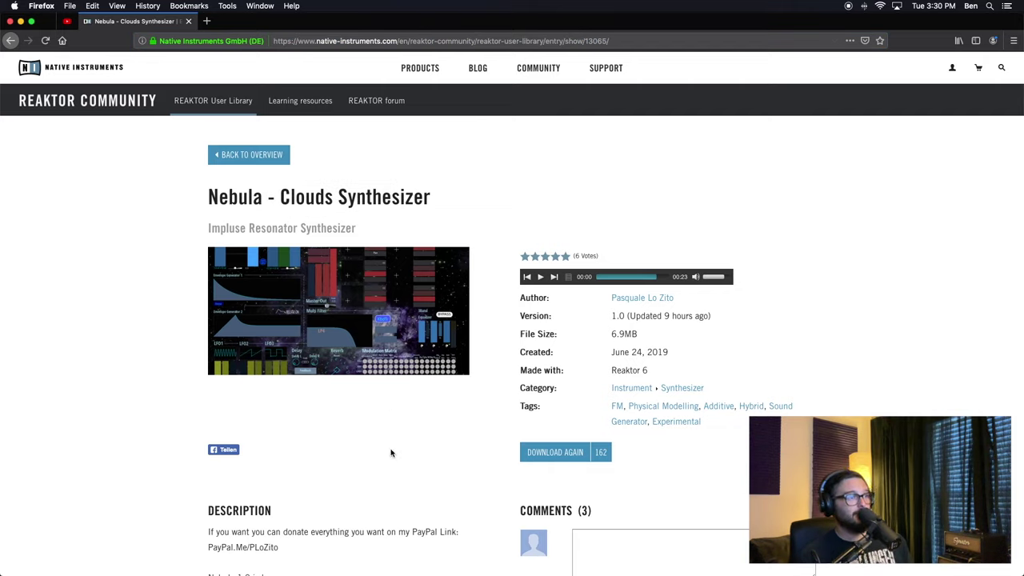
left_click(21, 21)
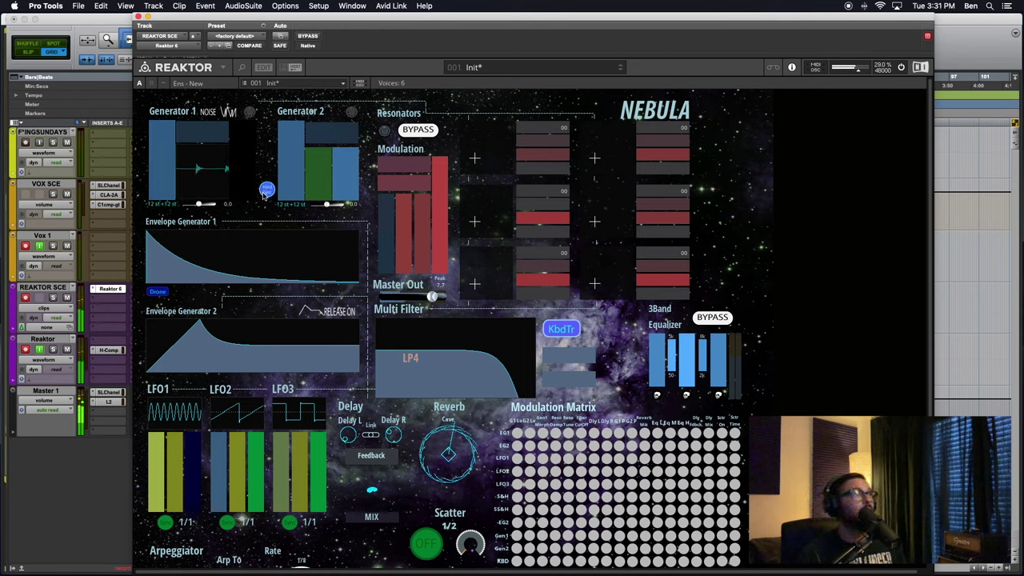
- Toggle the resonators' bypass on and off, and reposition the crosshairs of the first-column resonators and the last second-column resonator
left_click(422, 132)
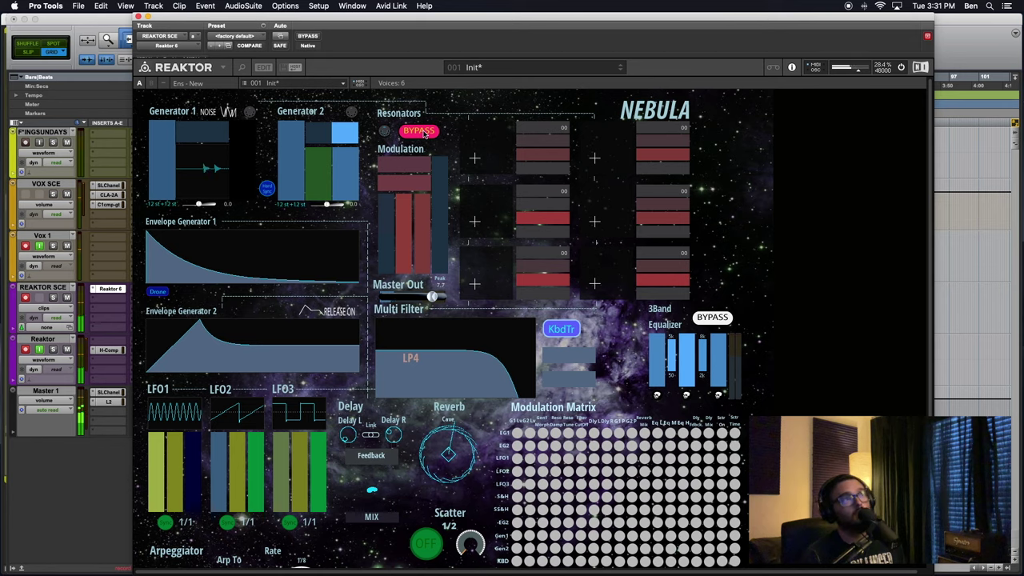
left_click(423, 132)
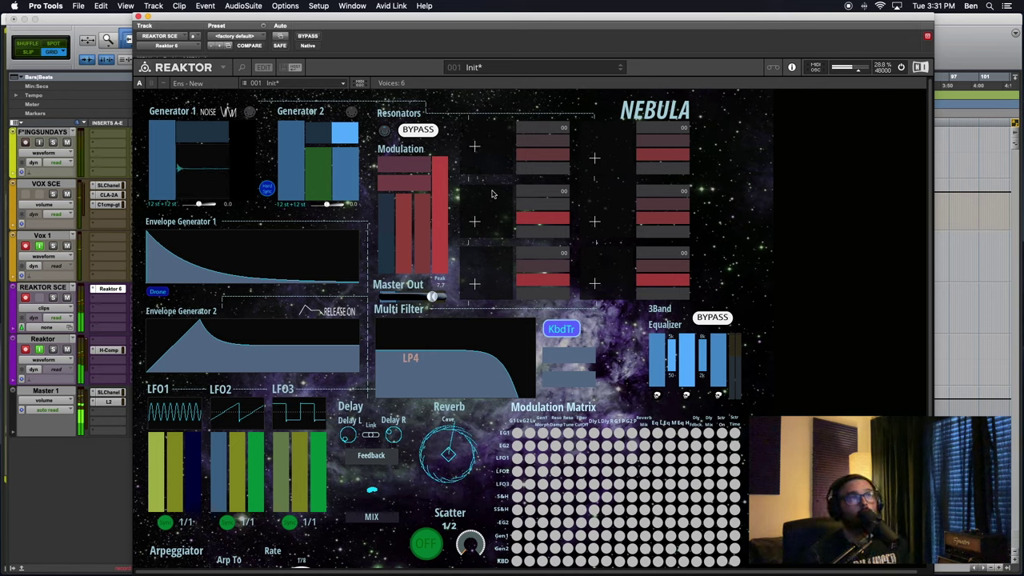
left_click_drag(468, 224, 465, 232)
left_click_drag(474, 280, 498, 247)
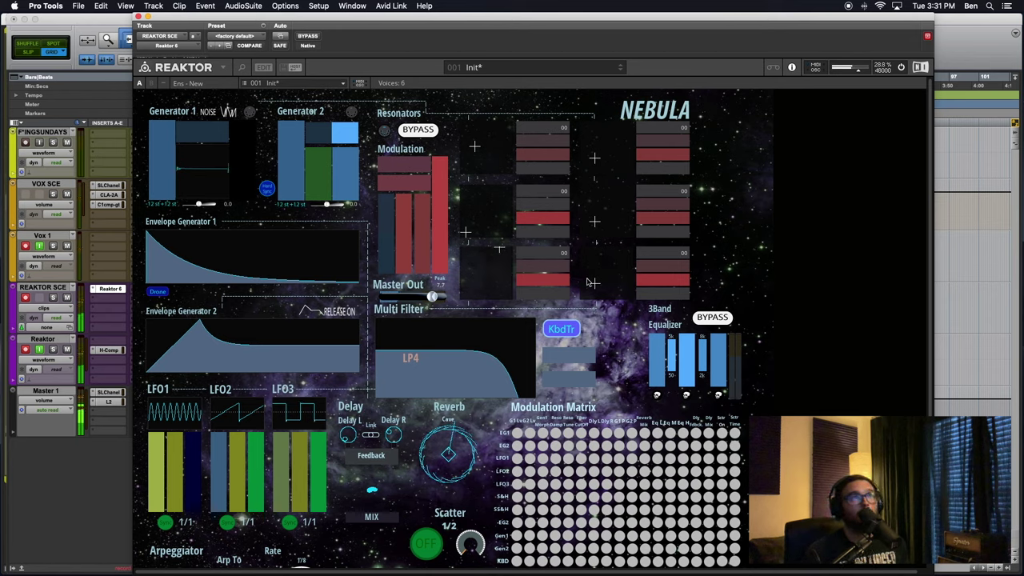
left_click_drag(594, 282, 467, 430)
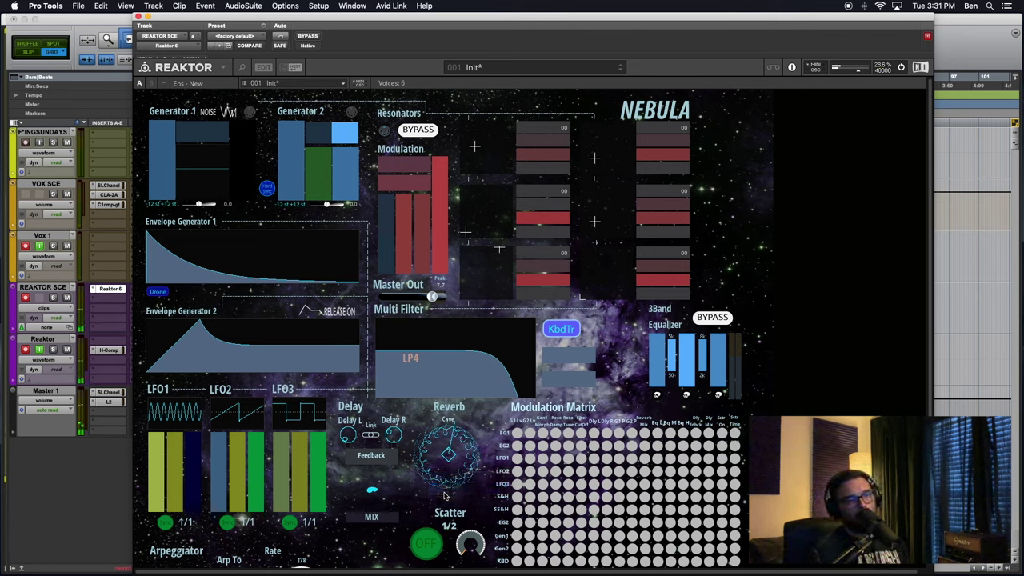
- Experiment with the circular reverb control, adjusting its mix and trying the Sanctuary type before setting the type back to Cave
left_click_drag(445, 482, 445, 486)
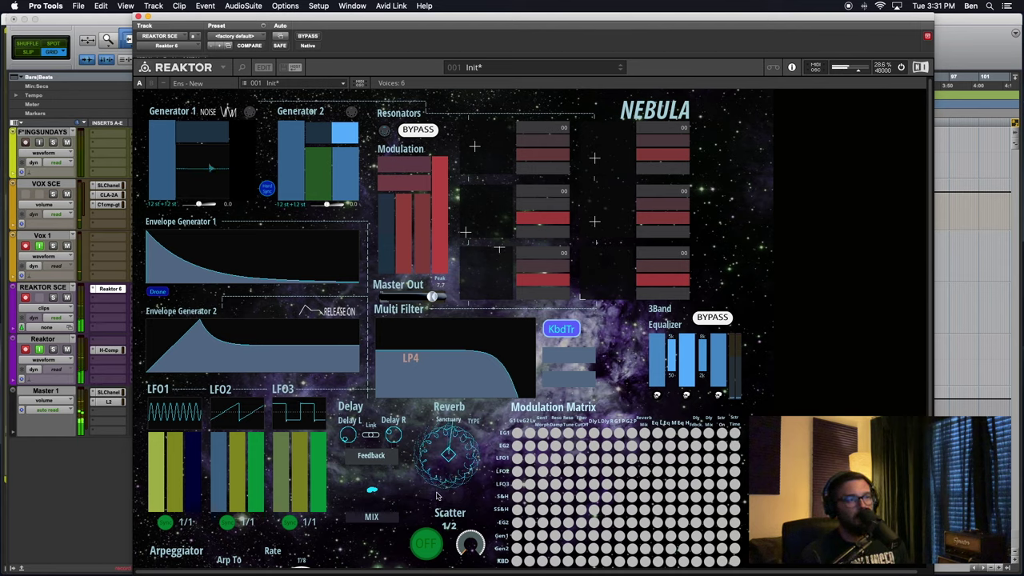
left_click_drag(443, 446, 442, 501)
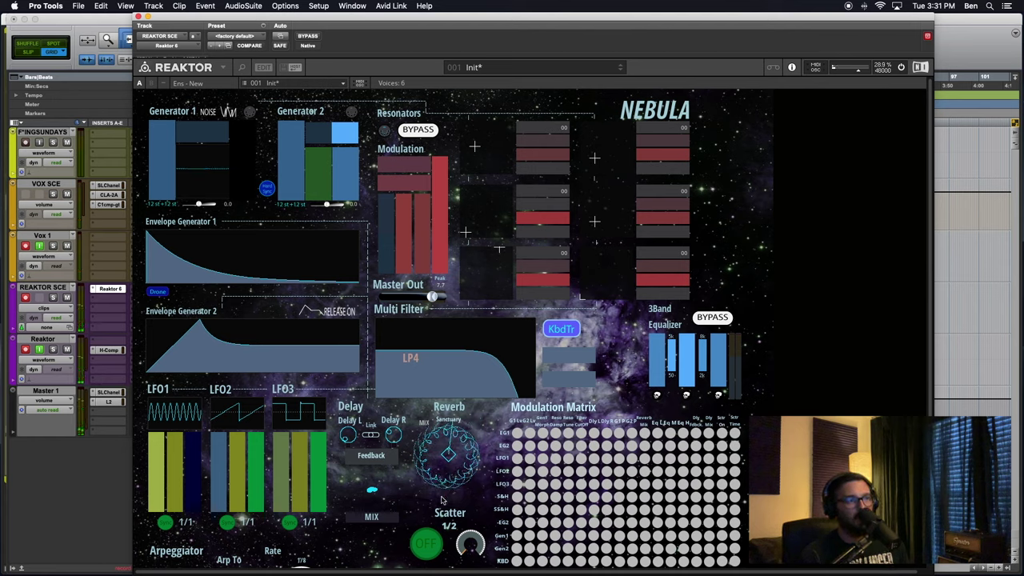
mouse_move(459, 443)
left_mouse_down()
mouse_move(461, 463)
mouse_move(462, 432)
mouse_move(461, 458)
left_mouse_up()
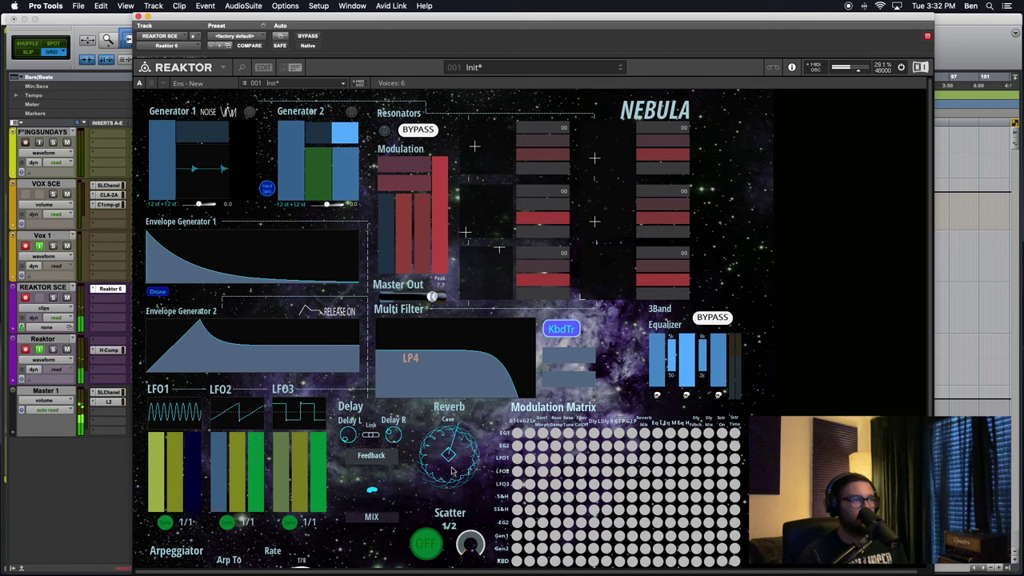
right_click(420, 477)
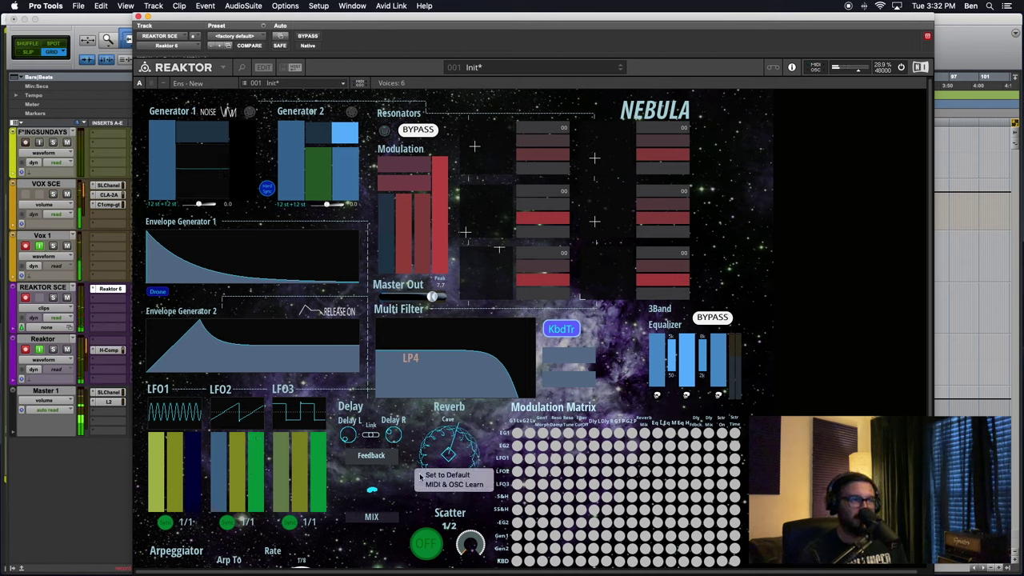
left_click(401, 439)
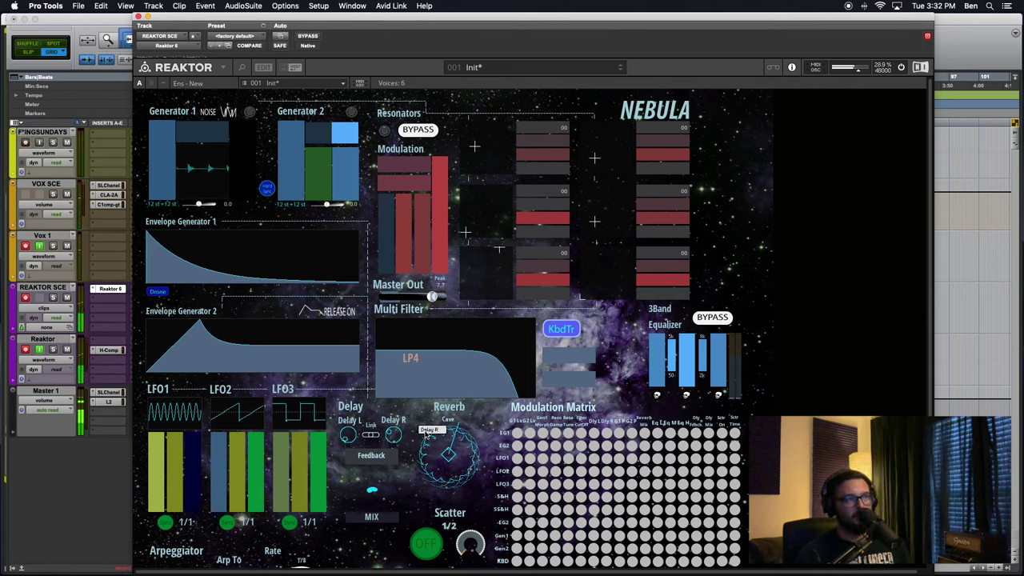
mouse_move(418, 472)
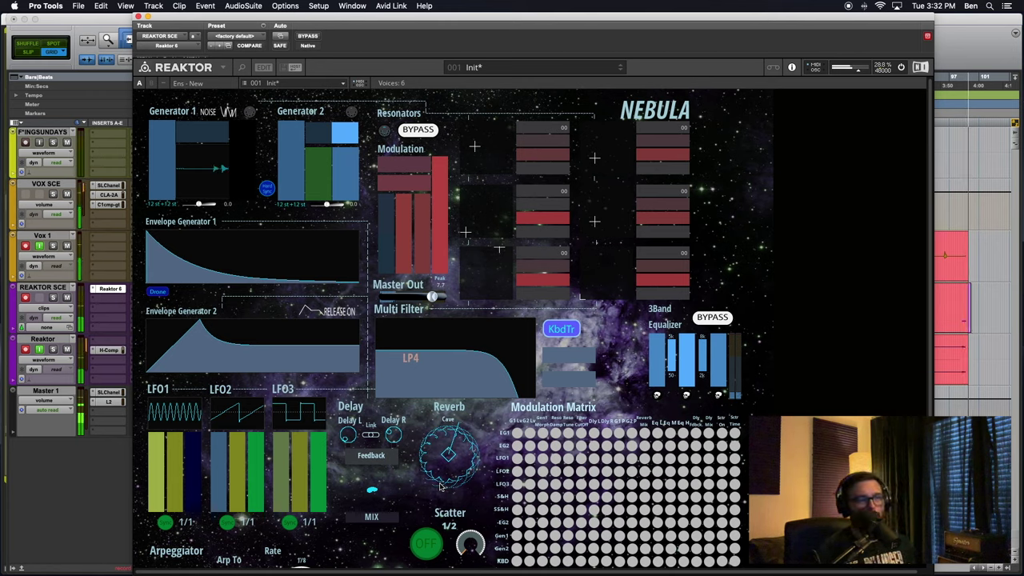
left_click_drag(439, 486, 440, 487)
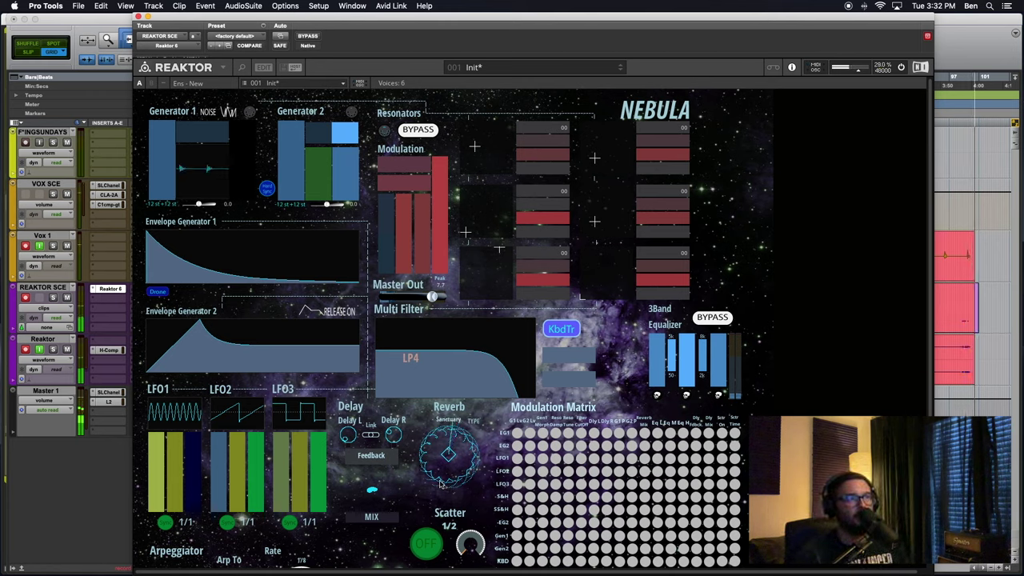
left_click_drag(439, 486, 464, 432)
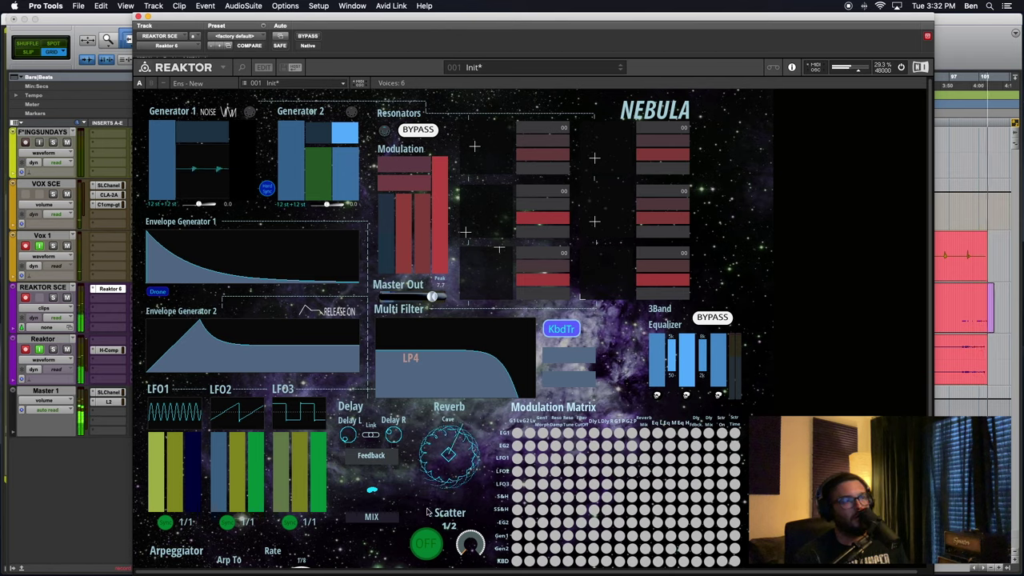
- Activate six routings in the modulation matrix: two in the EG1 row, two in LFO2, one in LFO3 and one in -EG2
left_click(517, 484)
left_click(682, 471)
left_click(656, 433)
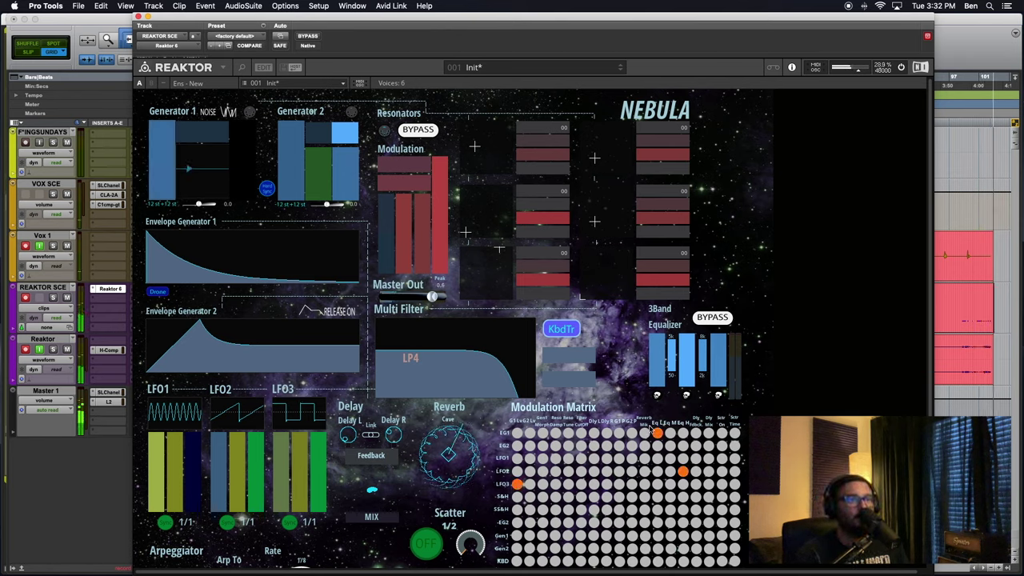
left_click(631, 432)
left_click(567, 471)
left_click(605, 522)
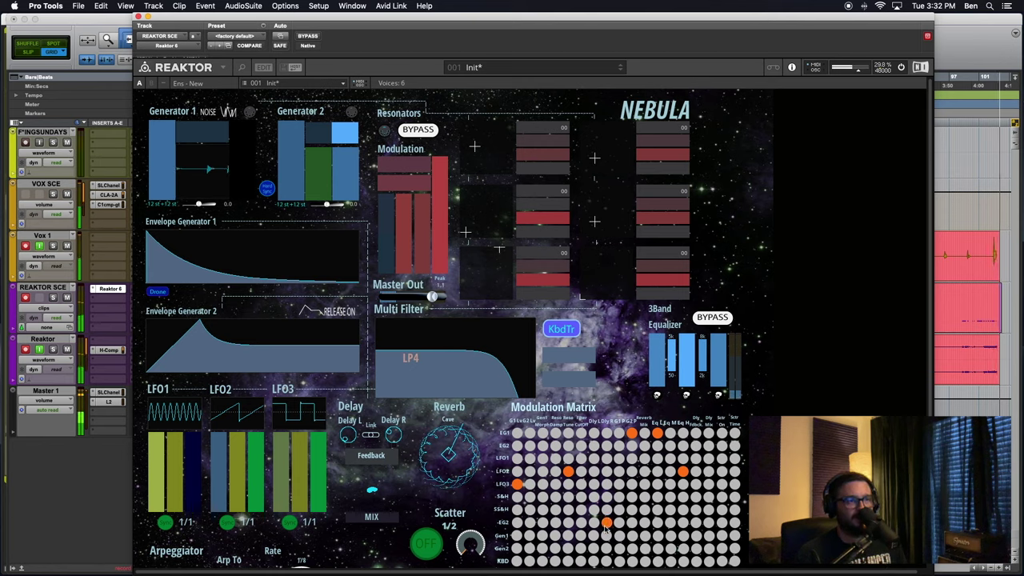
- Switch to Finder, browse from Documents through Native Instruments to the Reaktor 6 folder, and open the Nebula Manual PDF from the community ensembles
mouse_move(3, 478)
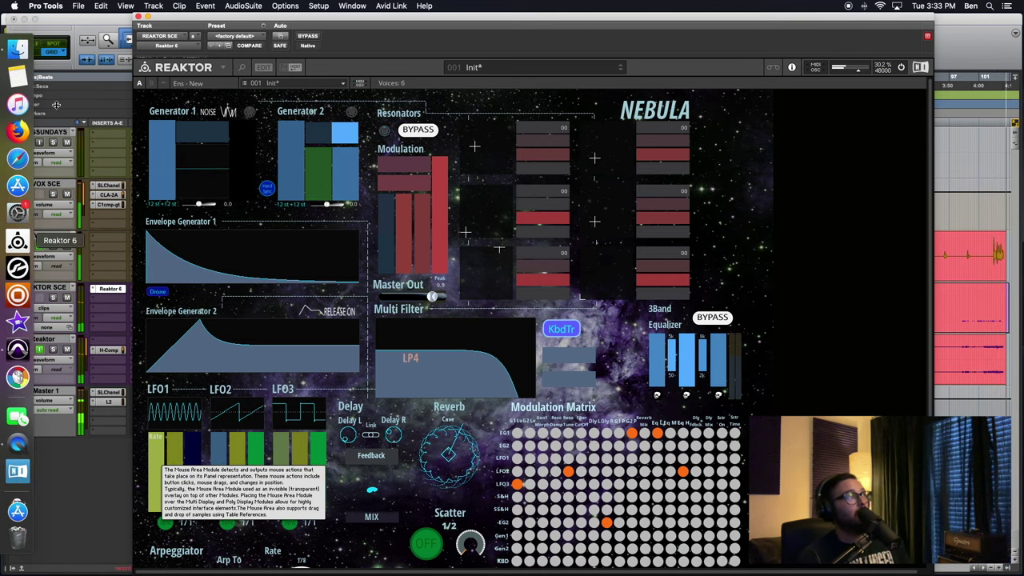
left_click(13, 52)
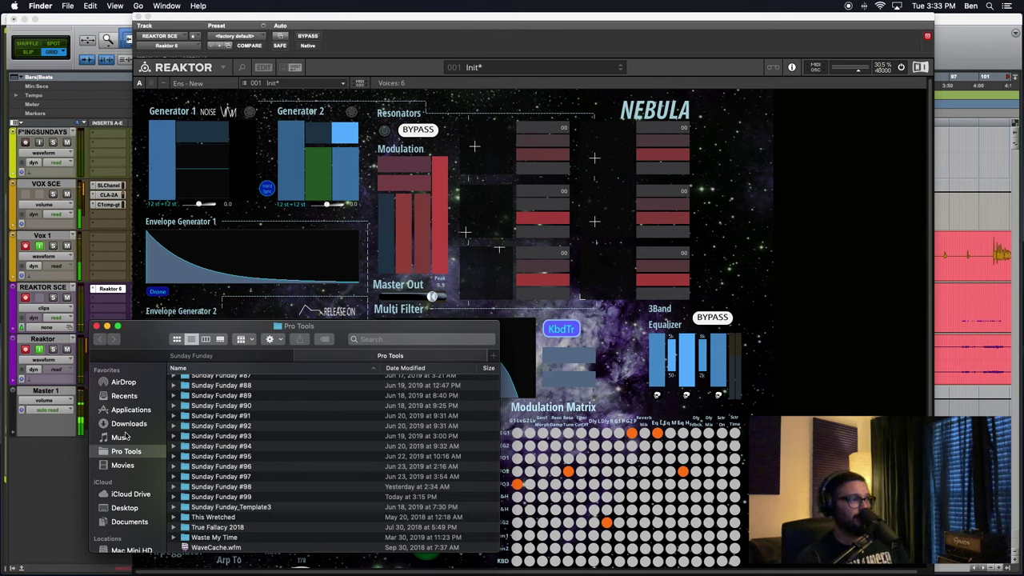
left_click(129, 522)
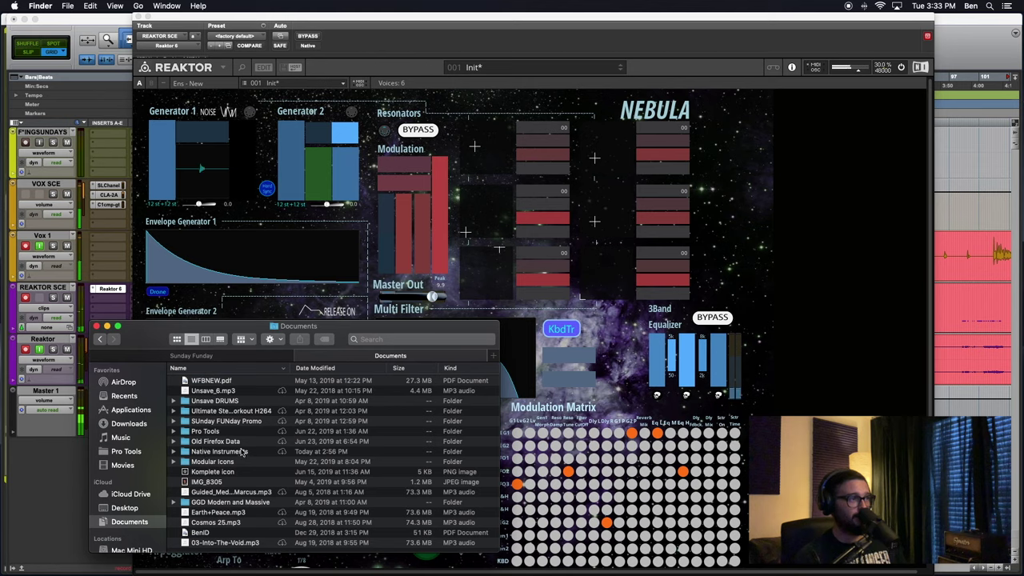
double_click(205, 451)
left_click(208, 452)
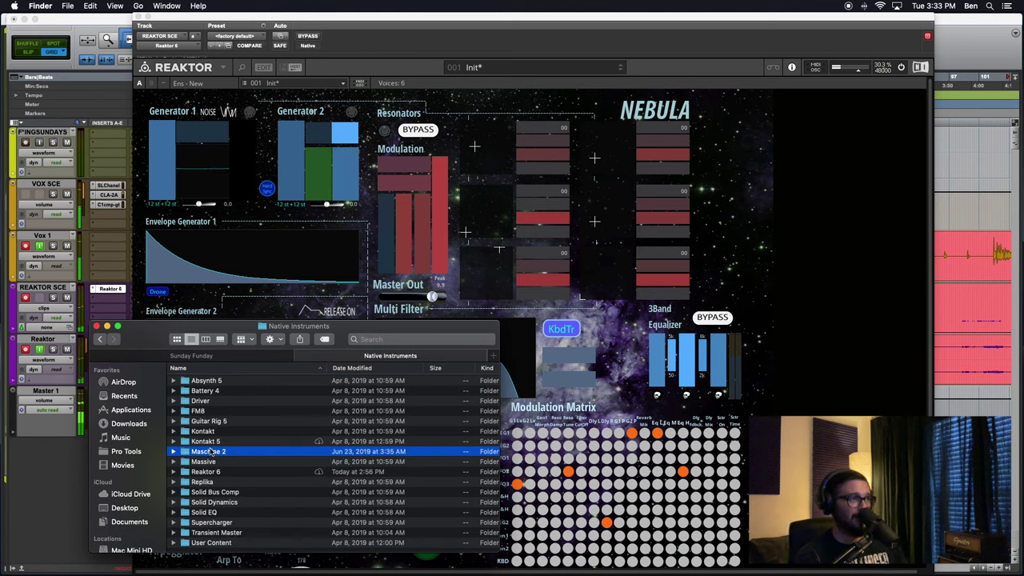
double_click(213, 471)
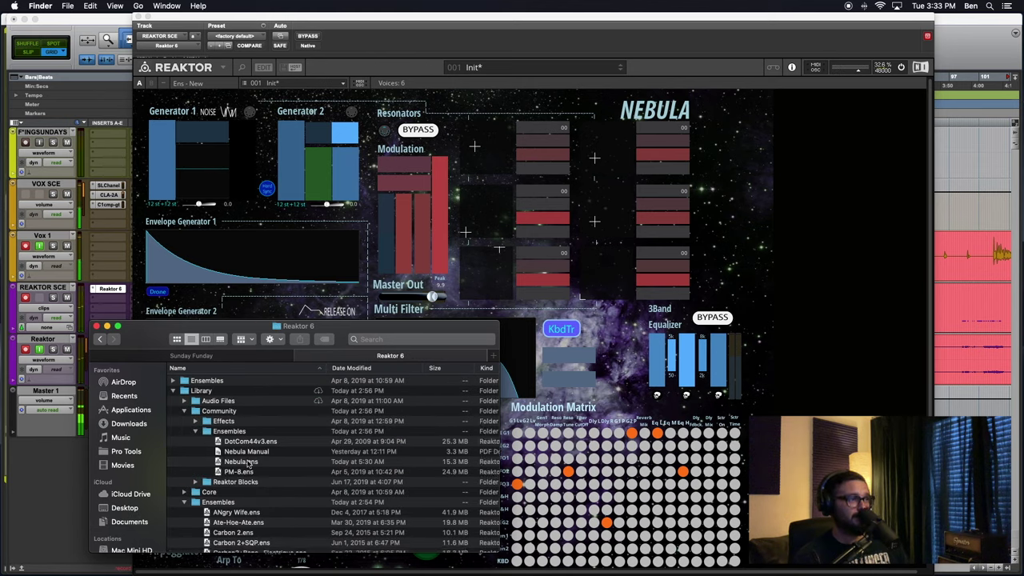
left_click(252, 453)
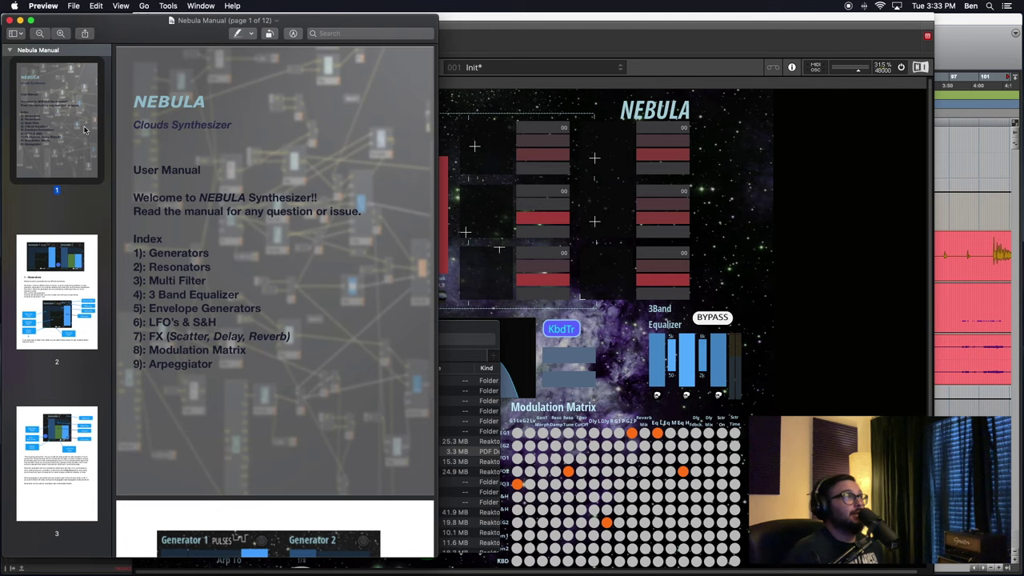
- Go to page 2 of the manual and examine the Generators section, highlighting its introductory text
left_click(48, 258)
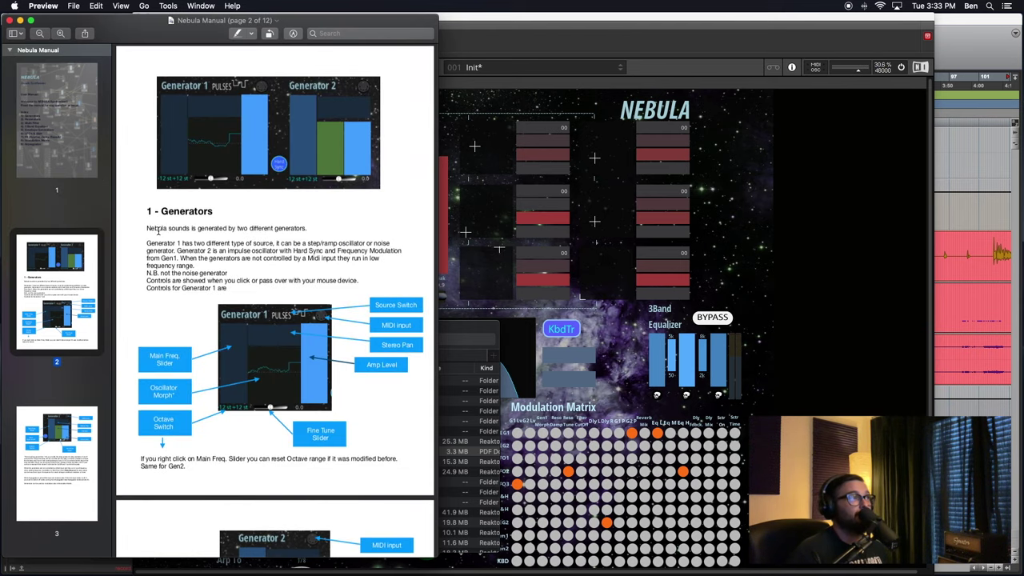
left_click_drag(142, 226, 237, 299)
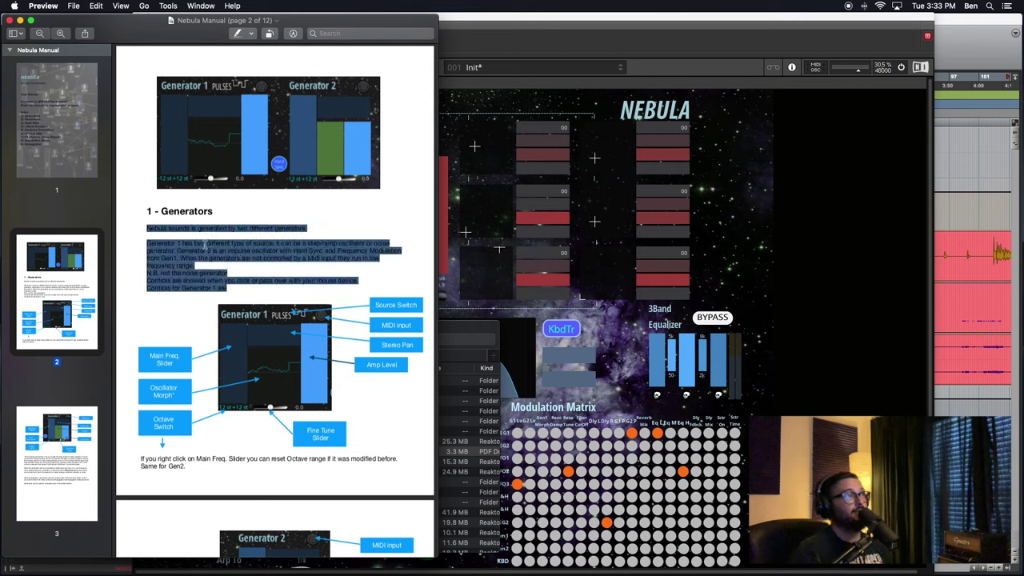
left_click(206, 243)
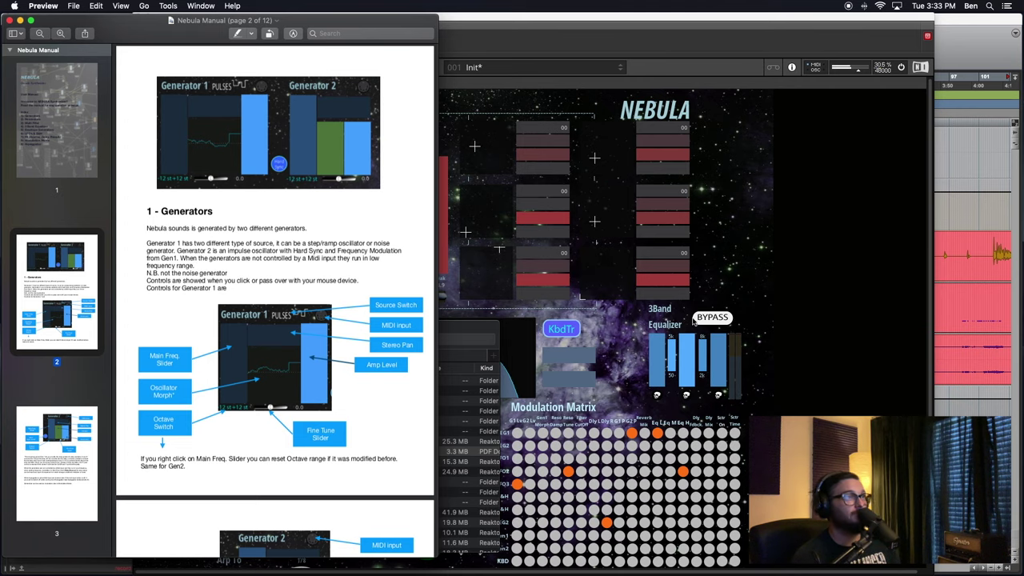
- Switch between the manual and the Reaktor window to compare Generator 1's controls, and set its source to PULSES
left_click(814, 244)
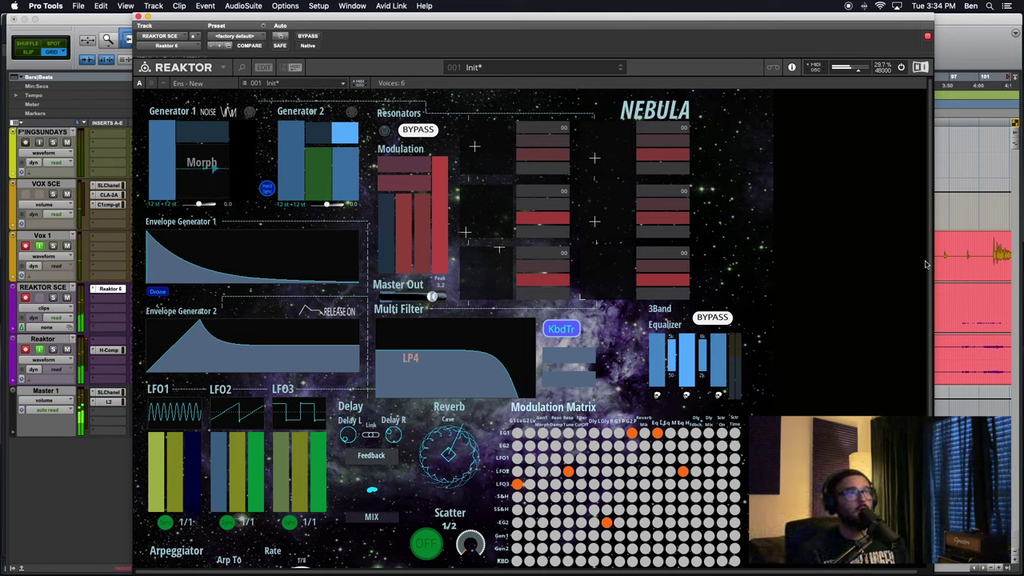
key("super+Tab")
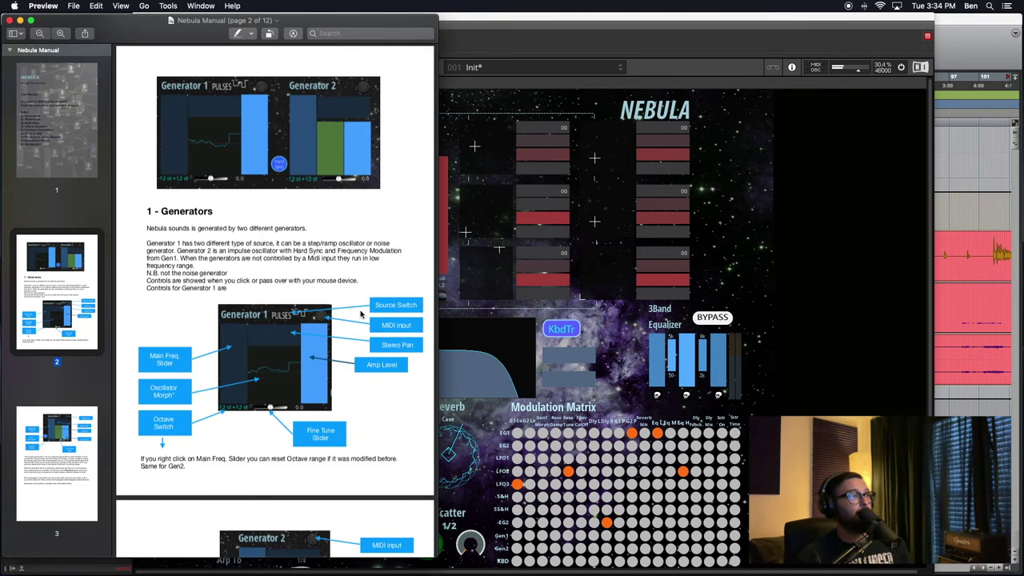
key("super+Tab")
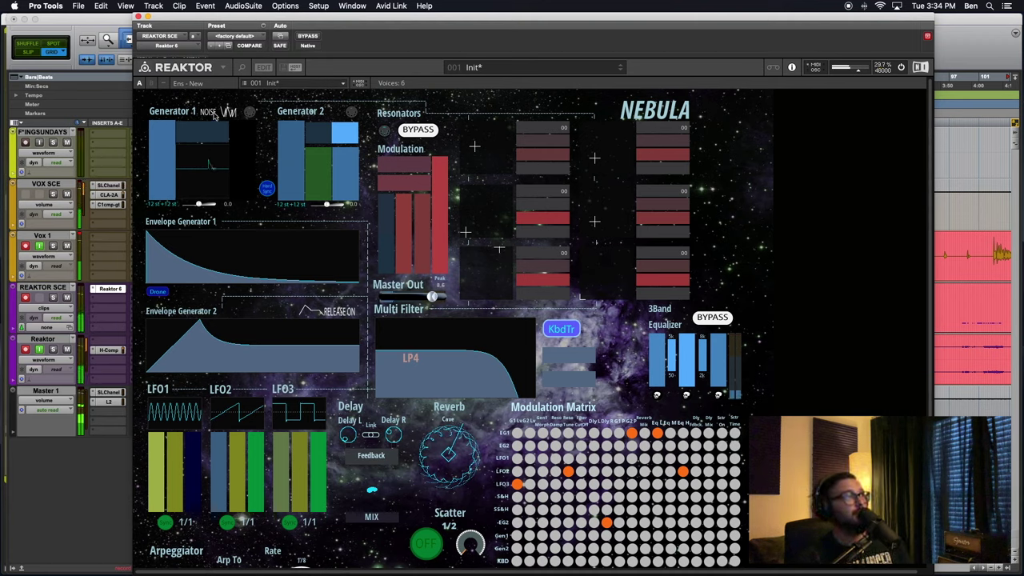
left_click(214, 116)
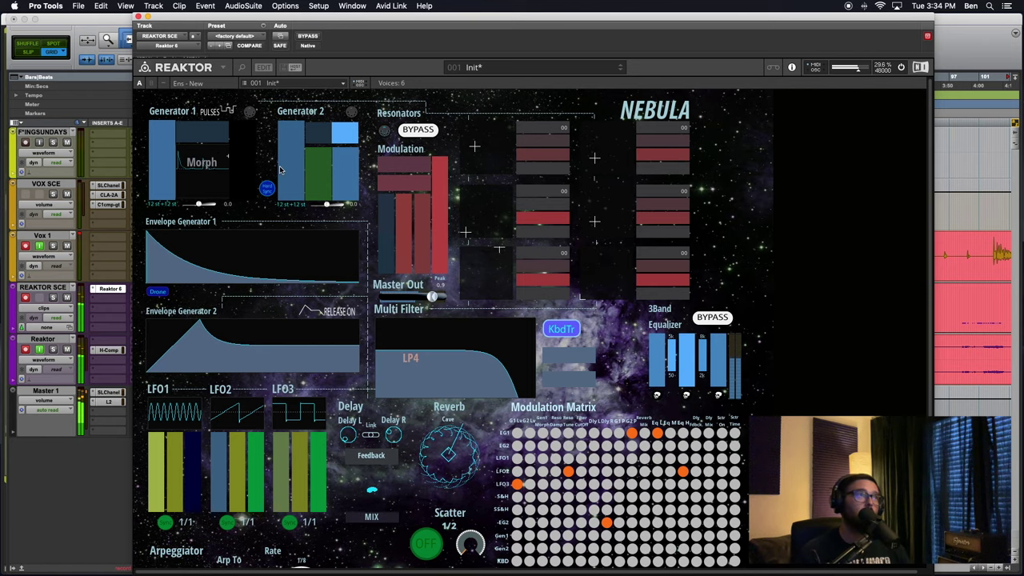
- Examine page 3 of the manual on Generator 2 and the morphing pad, comparing it with the controls in the Reaktor window
key("super+Tab")
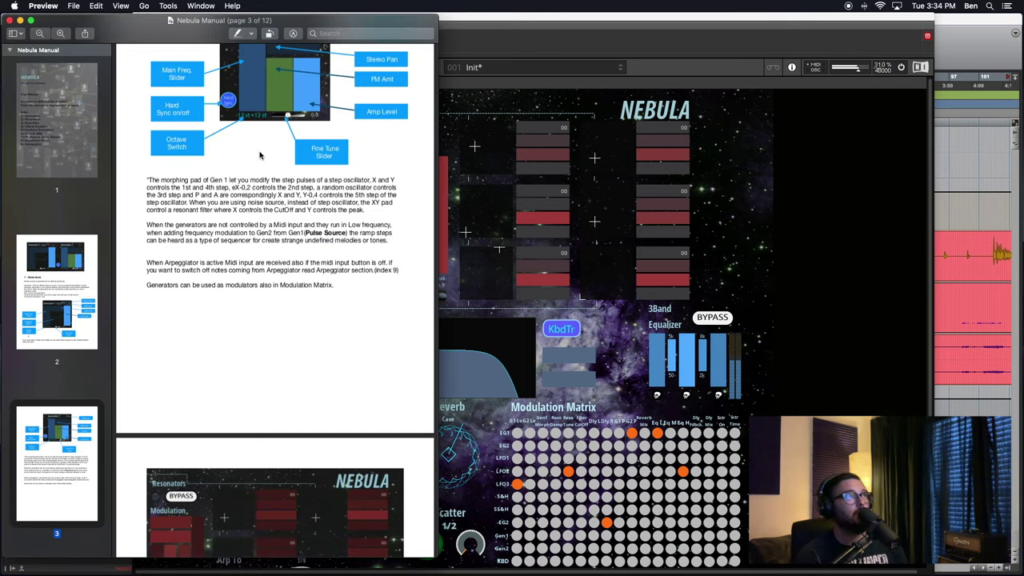
key("super+Tab")
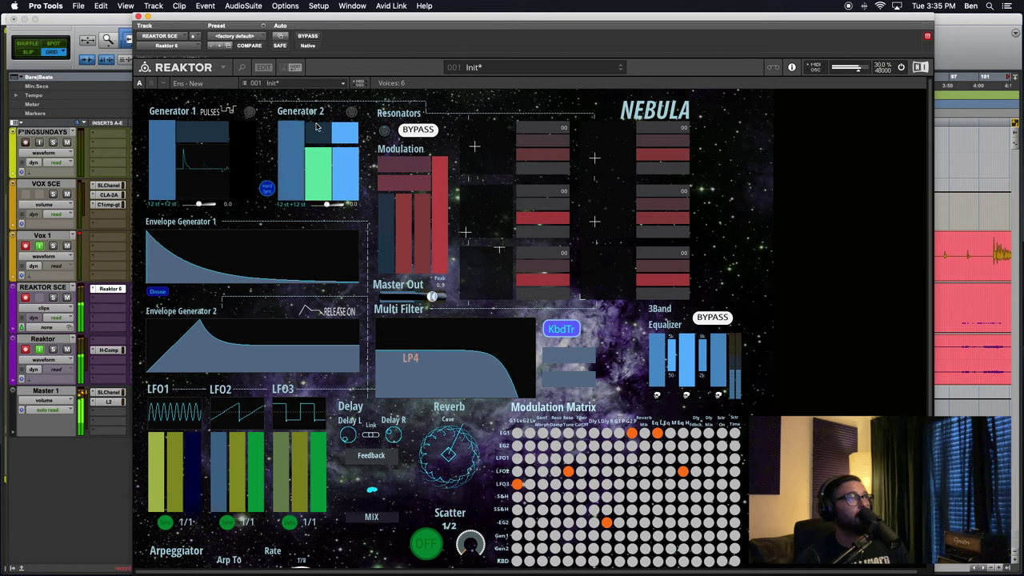
mouse_move(319, 130)
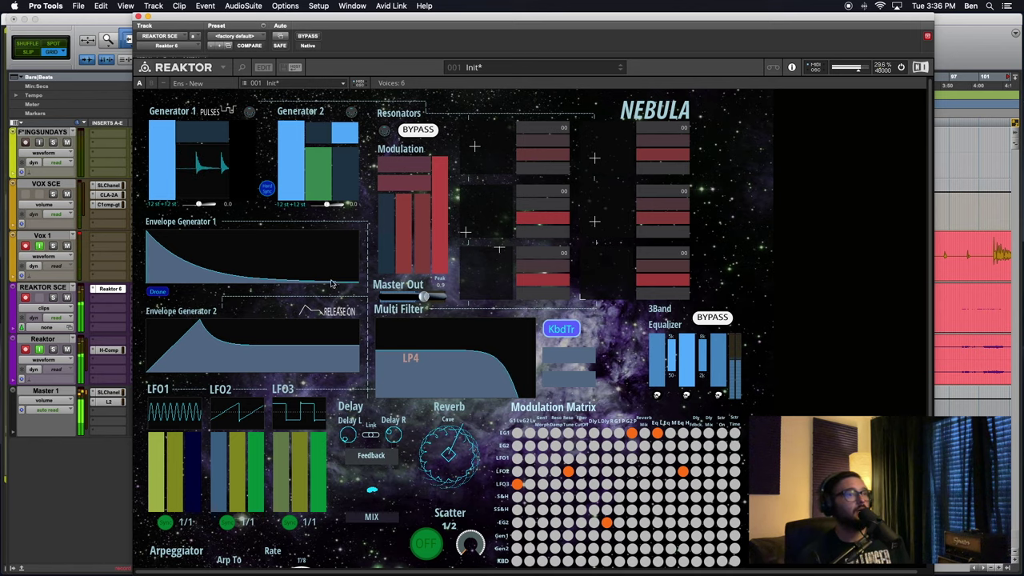
mouse_move(419, 465)
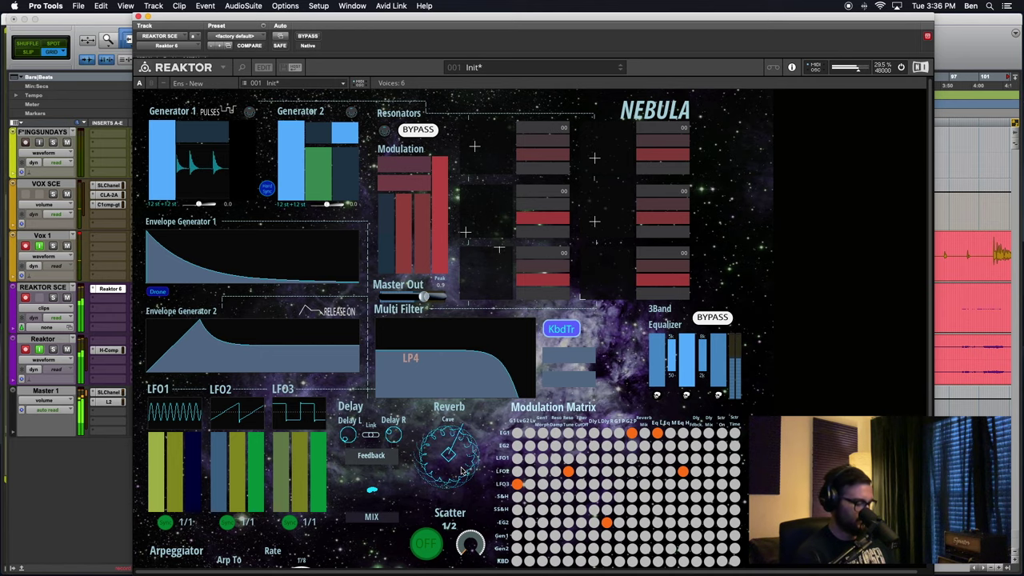
key("super+Tab")
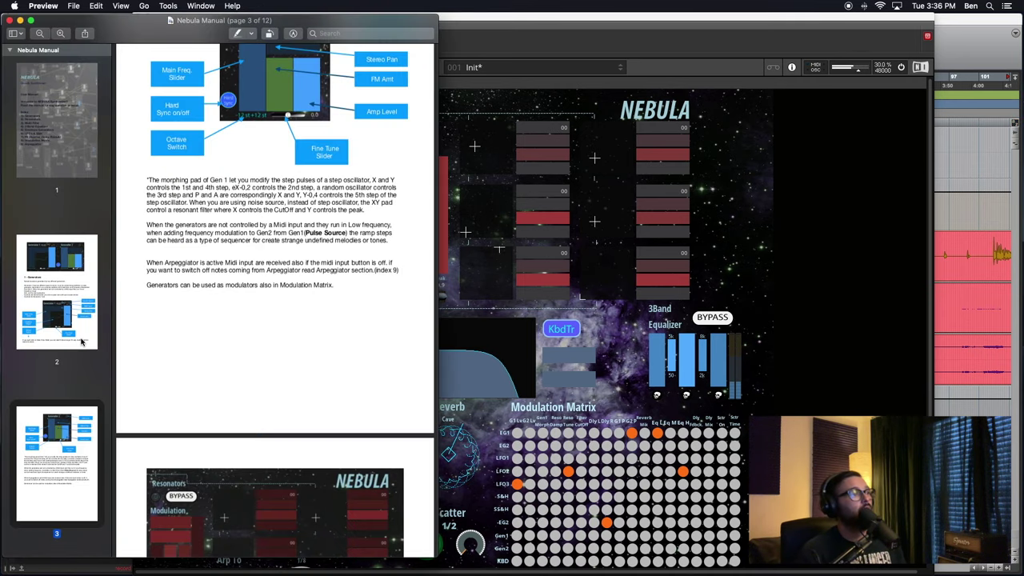
scroll(222, 261, "up", 5)
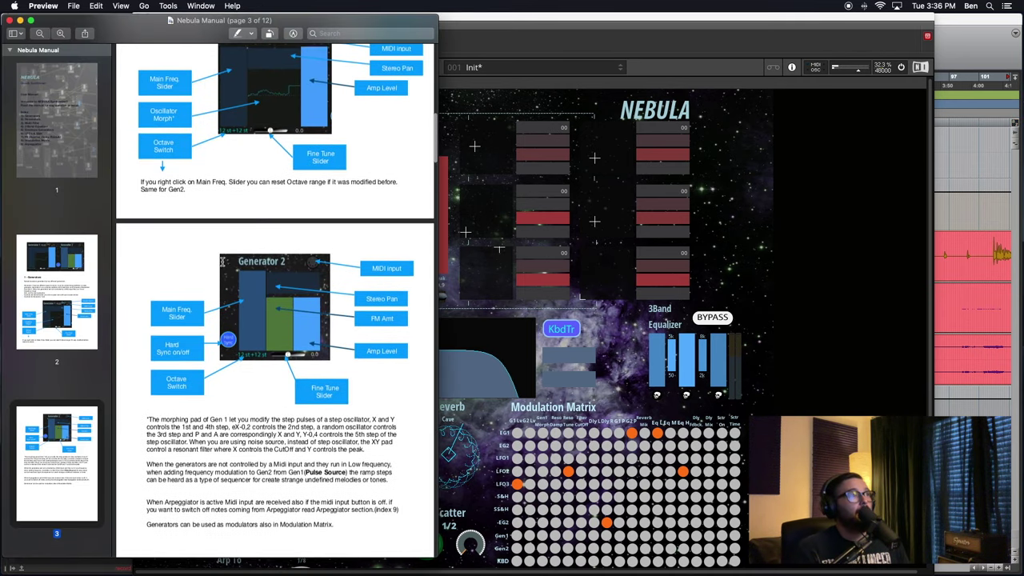
scroll(185, 287, "down", 1)
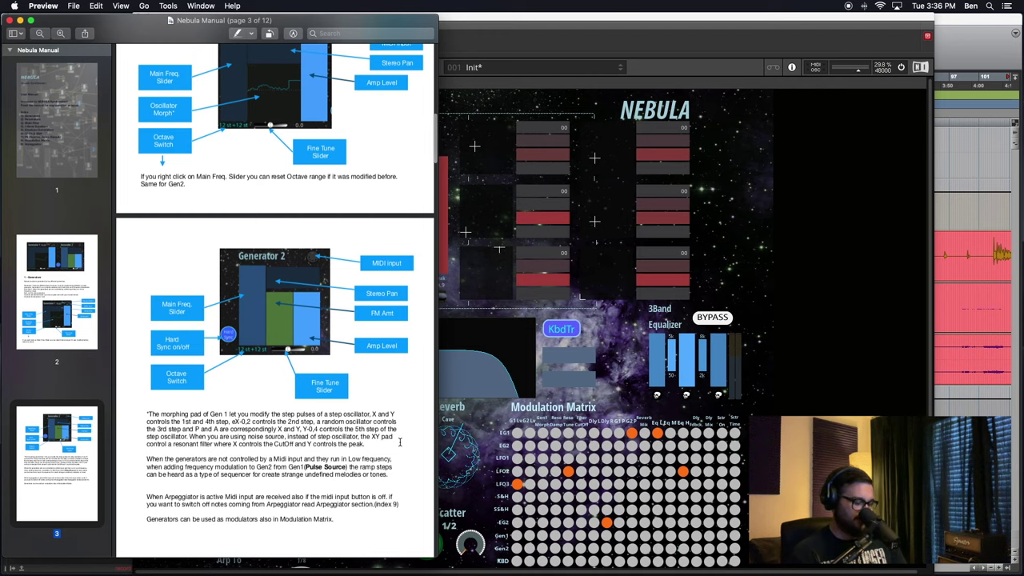
key("super+Tab")
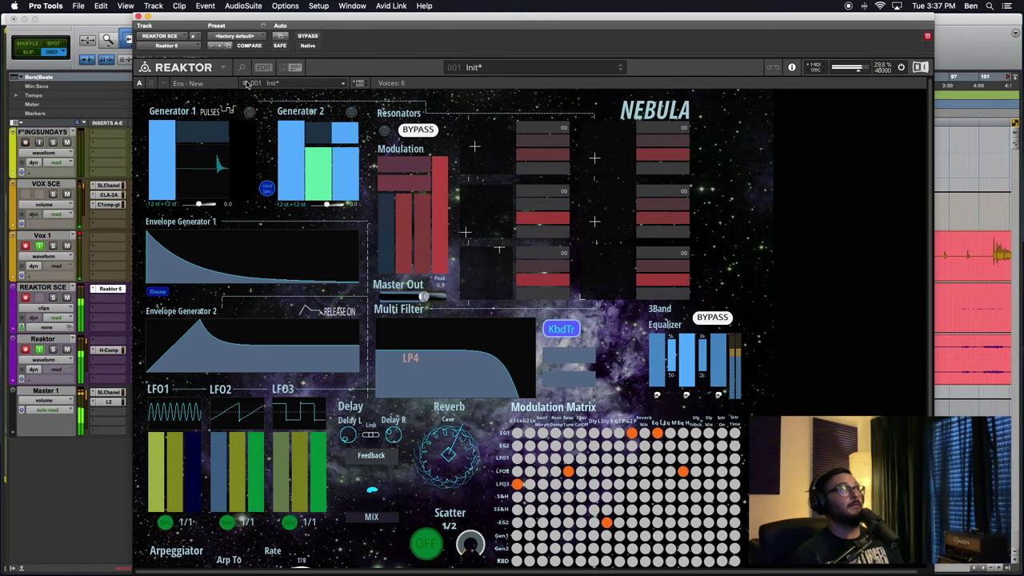
- Show Reaktor's preset browser with the embedded 001 Bank 1, enlarge its bank area and enable edit mode
left_click(243, 70)
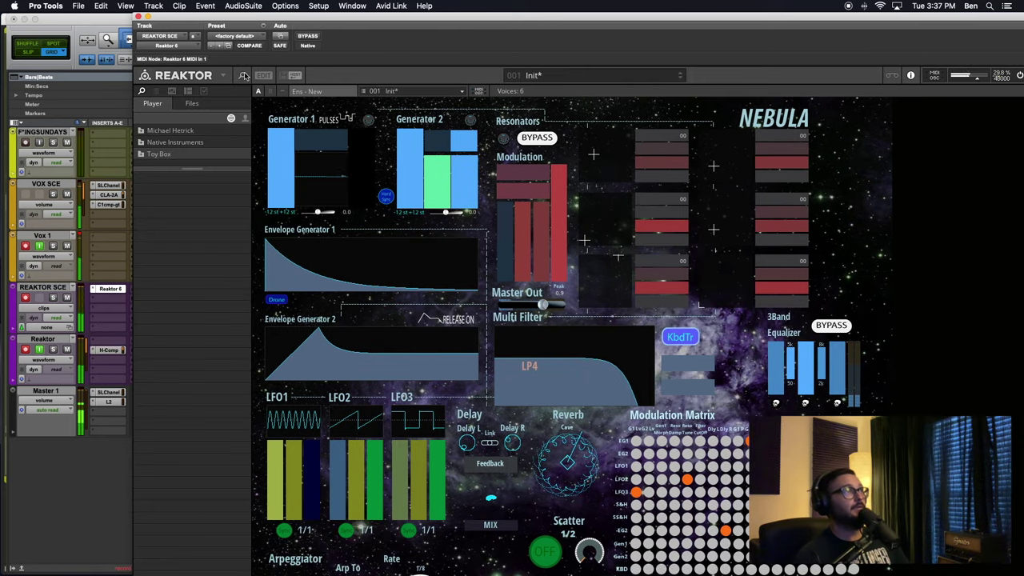
left_click(158, 92)
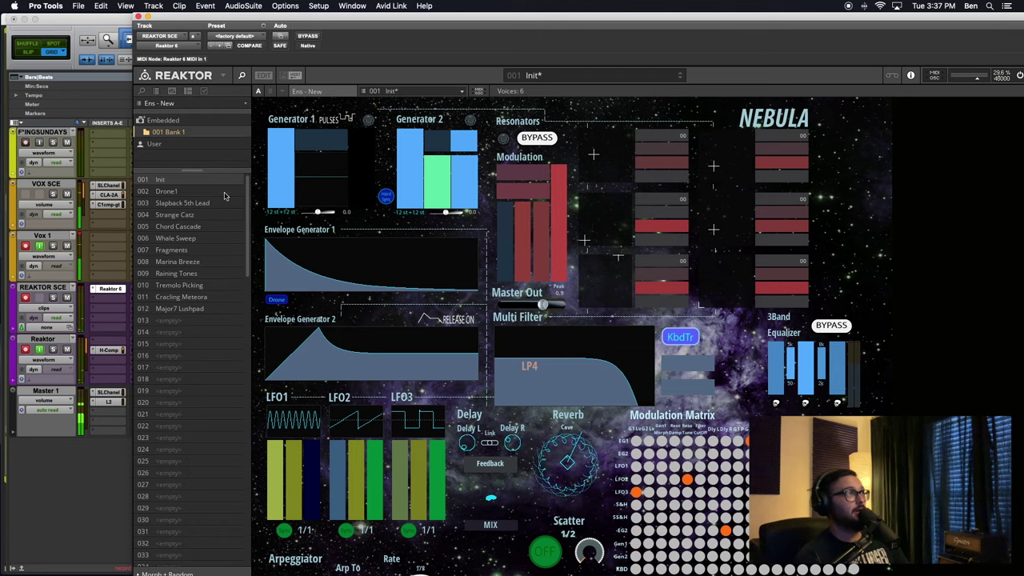
left_click_drag(190, 172, 192, 205)
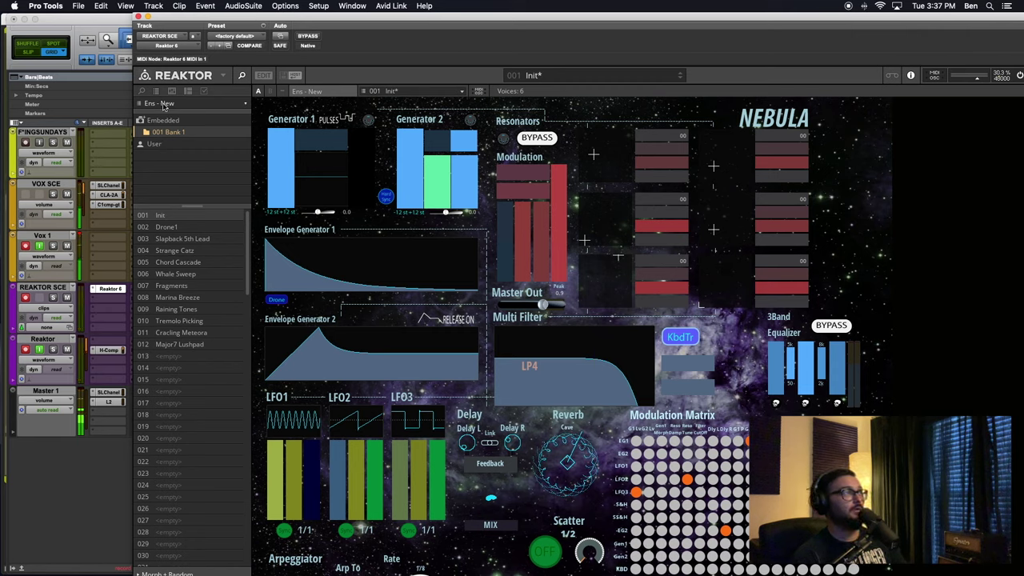
left_click(263, 75)
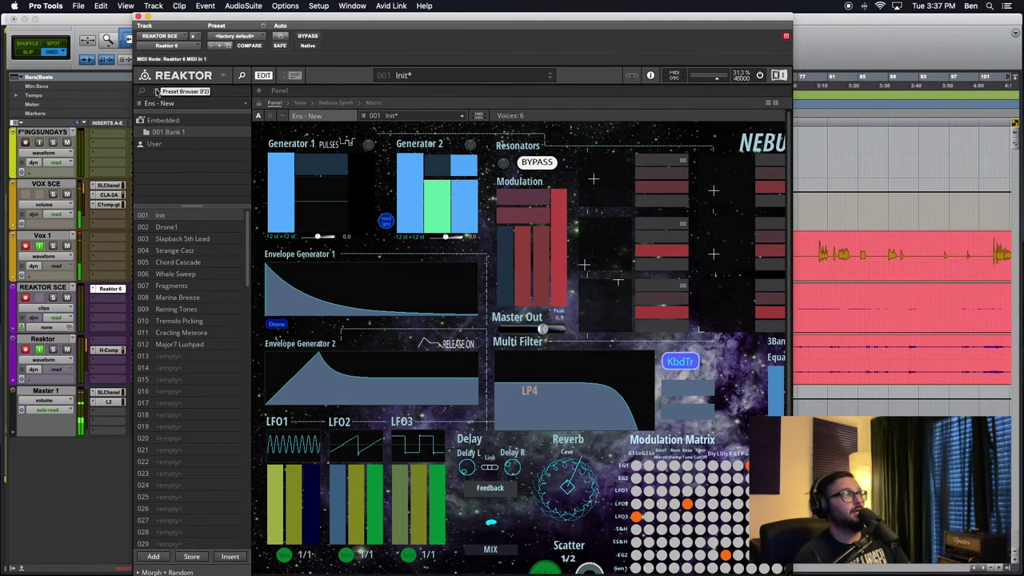
- Add the current sound to 001 Bank 1 as a new preset named "ANGRY Gen"
left_click(152, 556)
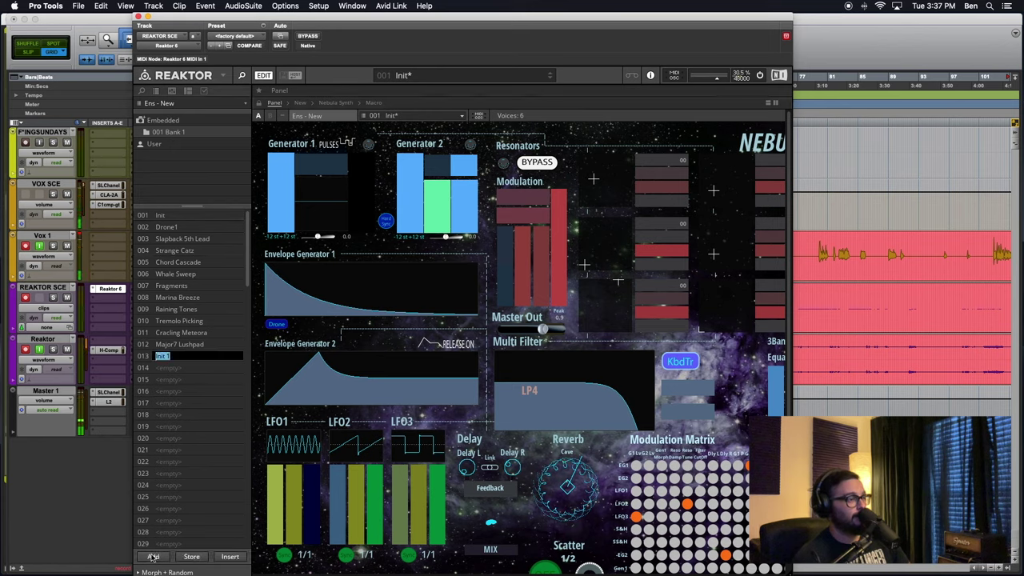
type("A")
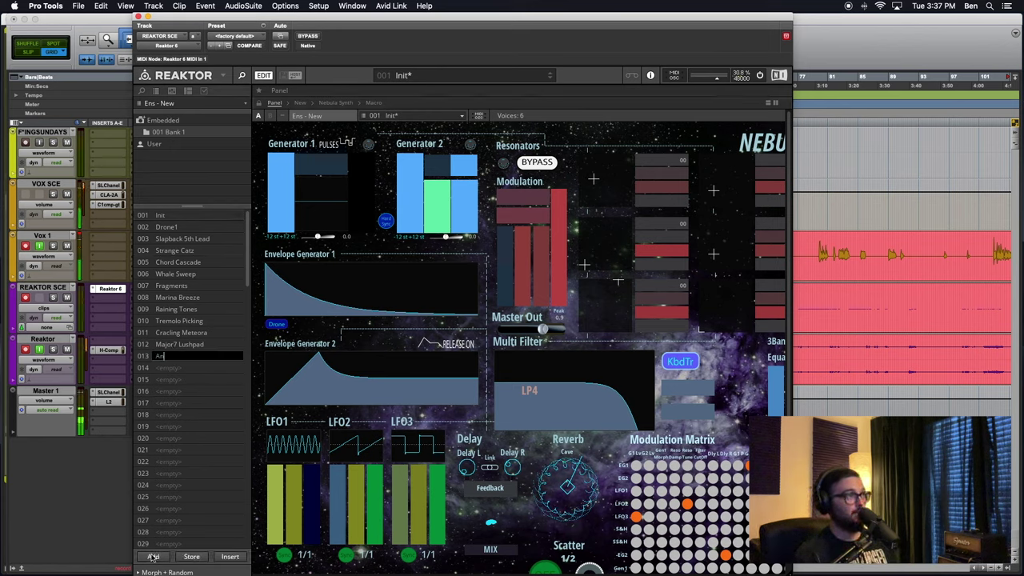
type("ngr")
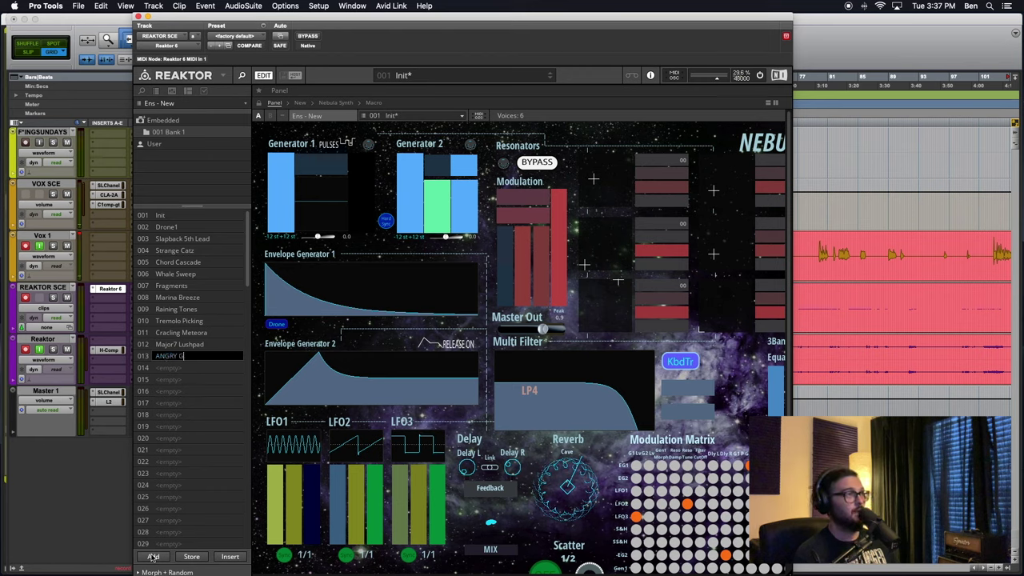
key("BackSpace")
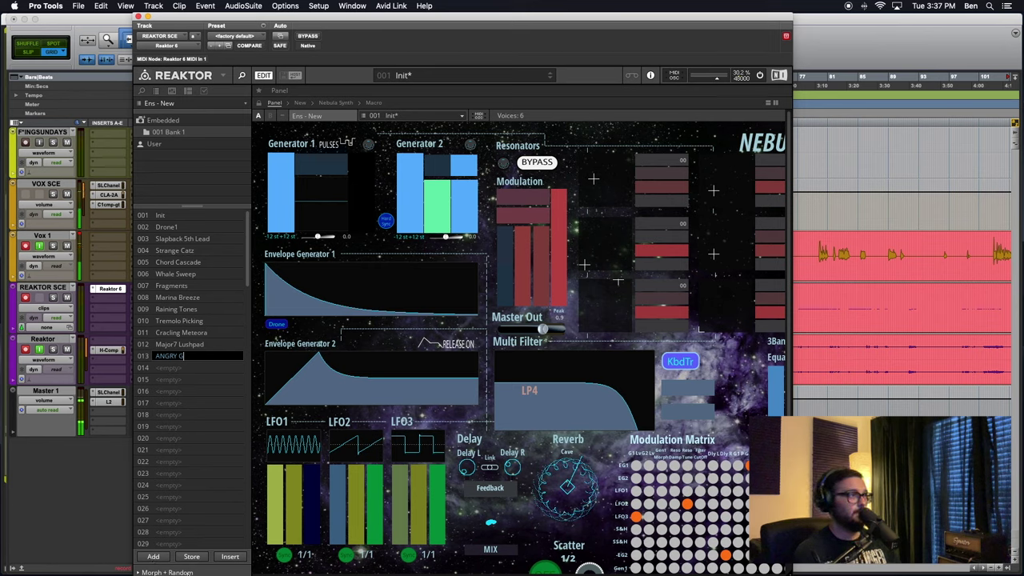
key("BackSpace")
key("BackSpace")
key("BackSpace")
key("BackSpace")
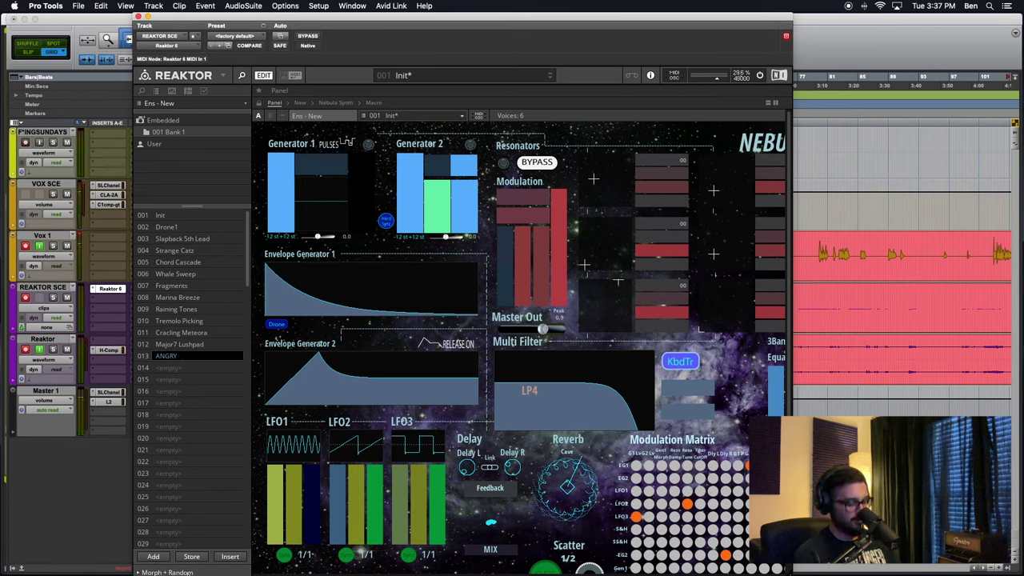
type("Ge")
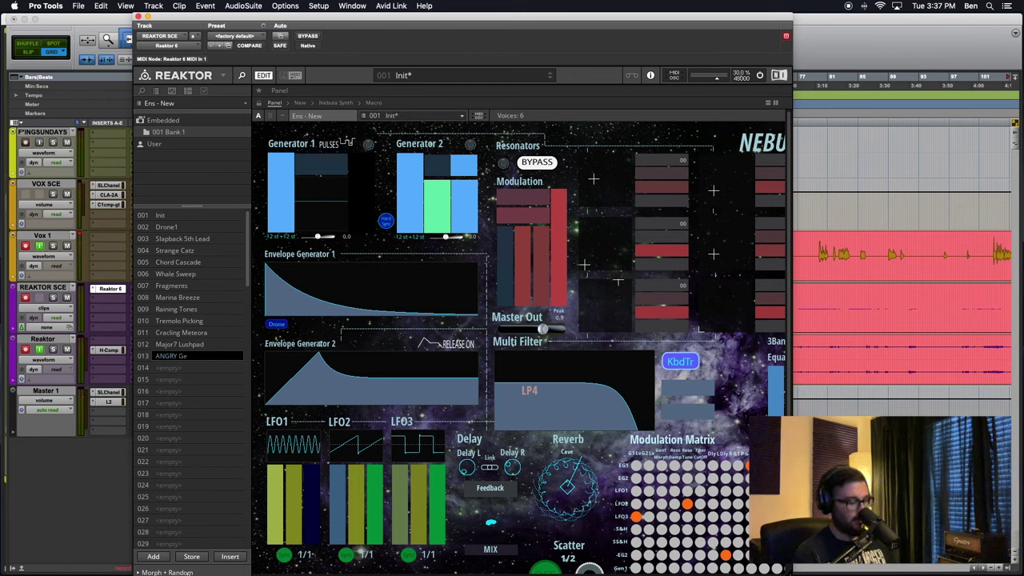
type("n")
key("Return")
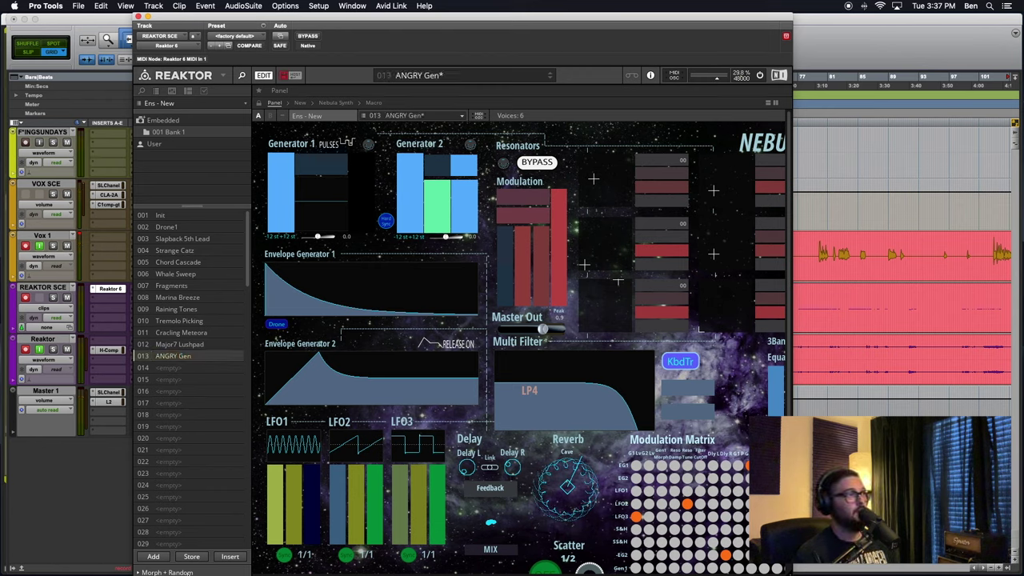
- Try to add the ANGRY Gen preset to the User presets
left_click(162, 150)
left_click(153, 573)
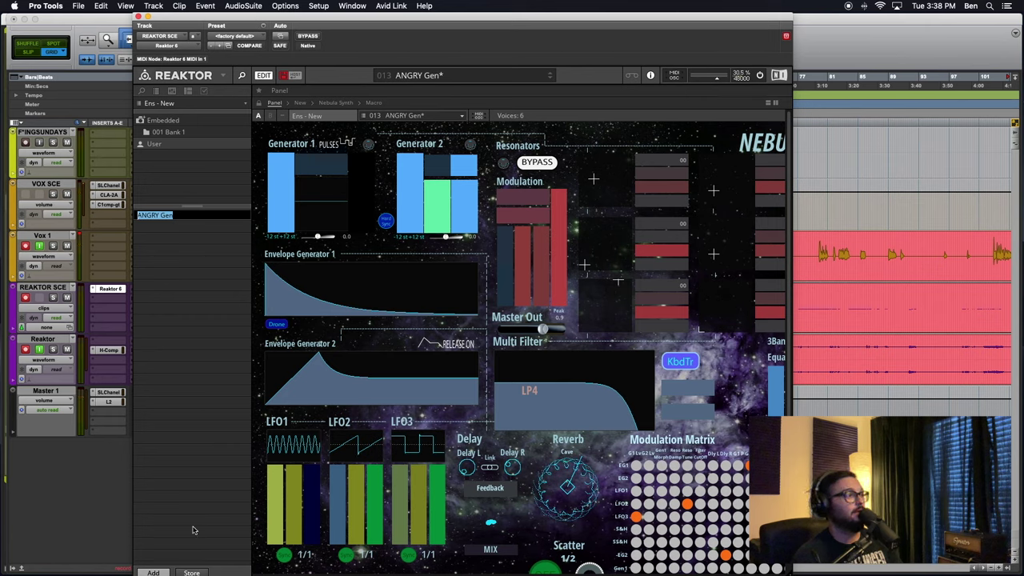
left_click(206, 286)
- Examine the management options of the User folder and 001 Bank 1, and the list of instruments with presets
right_click(172, 147)
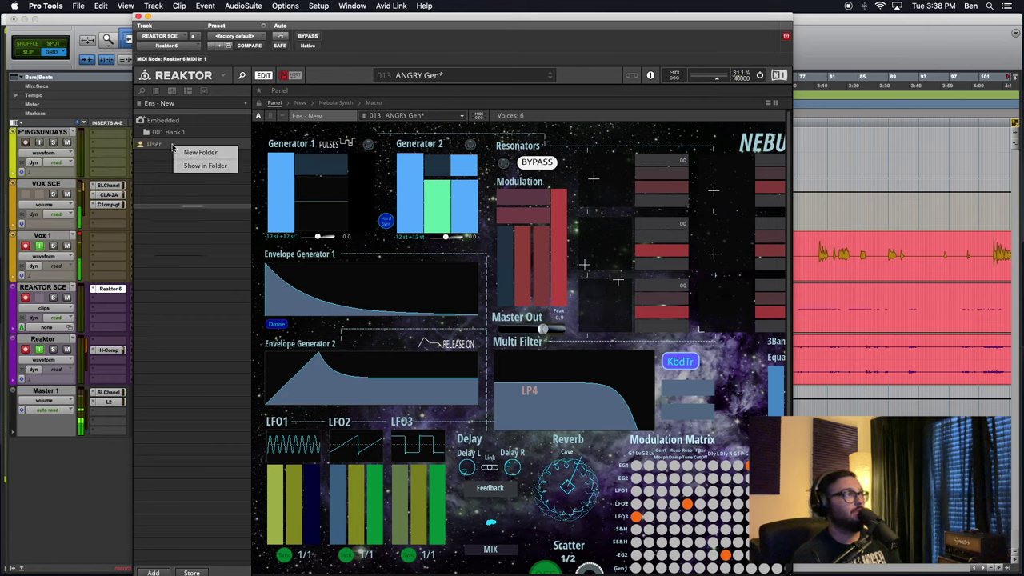
left_click(169, 147)
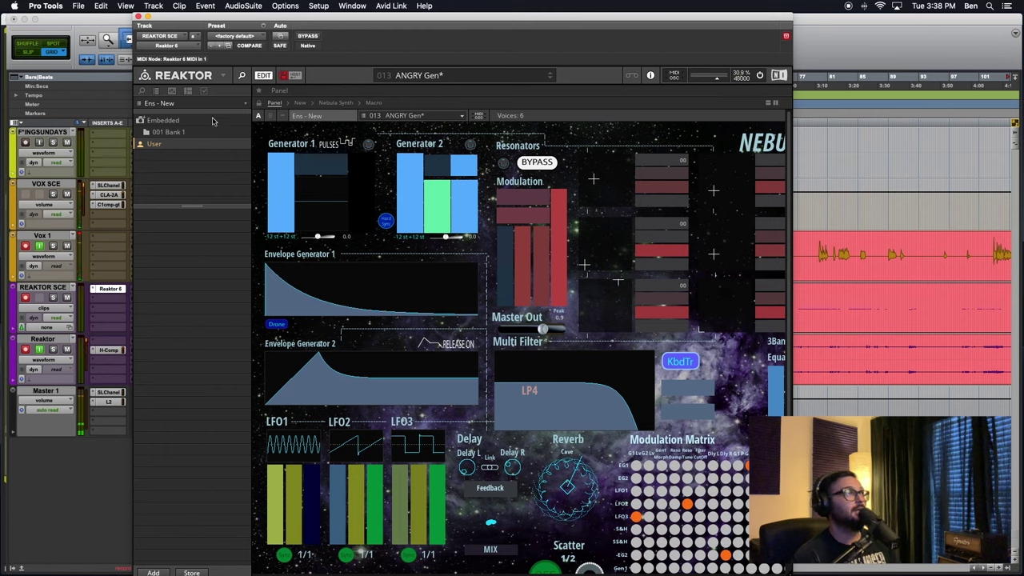
left_click(245, 104)
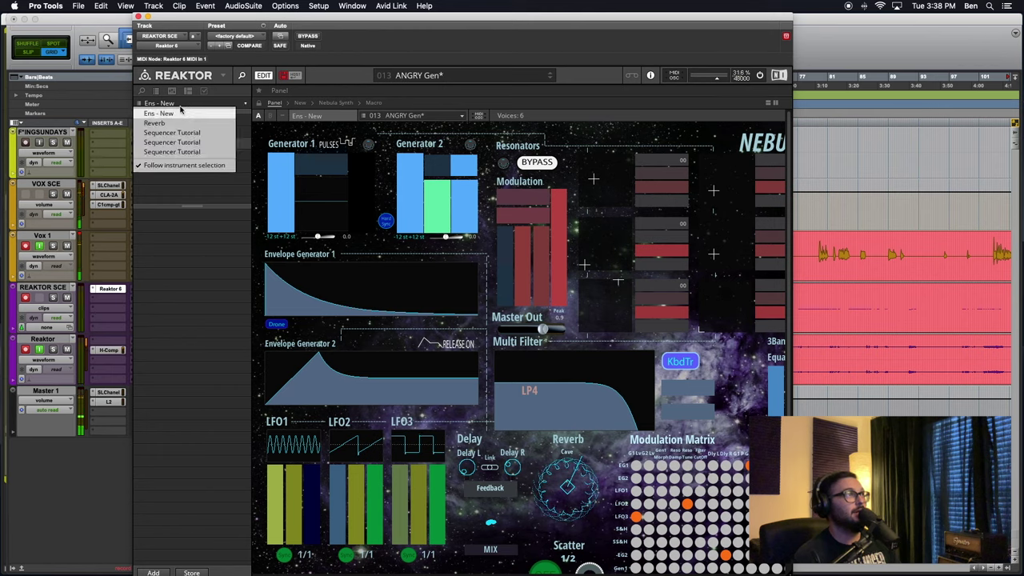
left_click(181, 227)
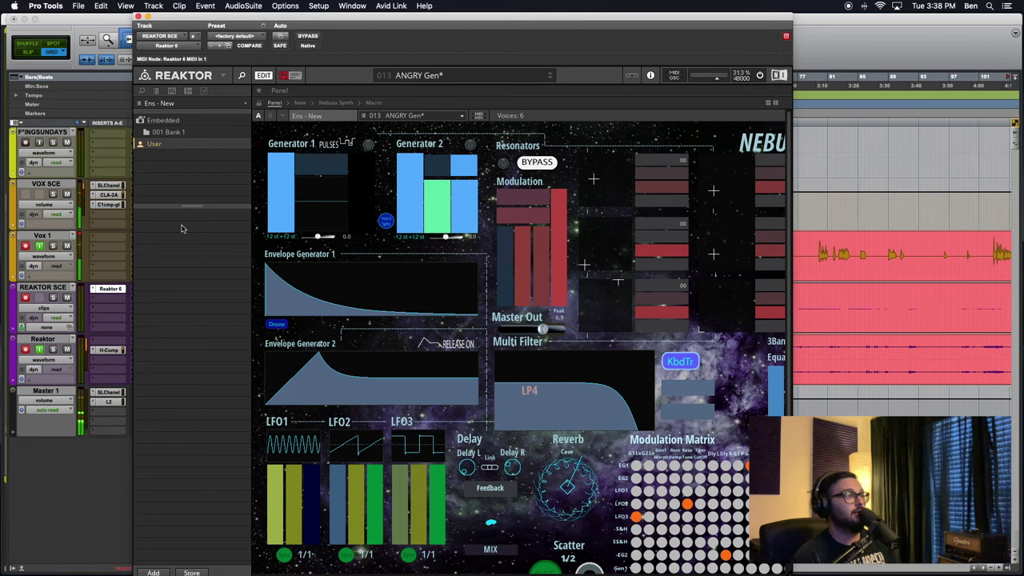
right_click(141, 147)
left_click(147, 147)
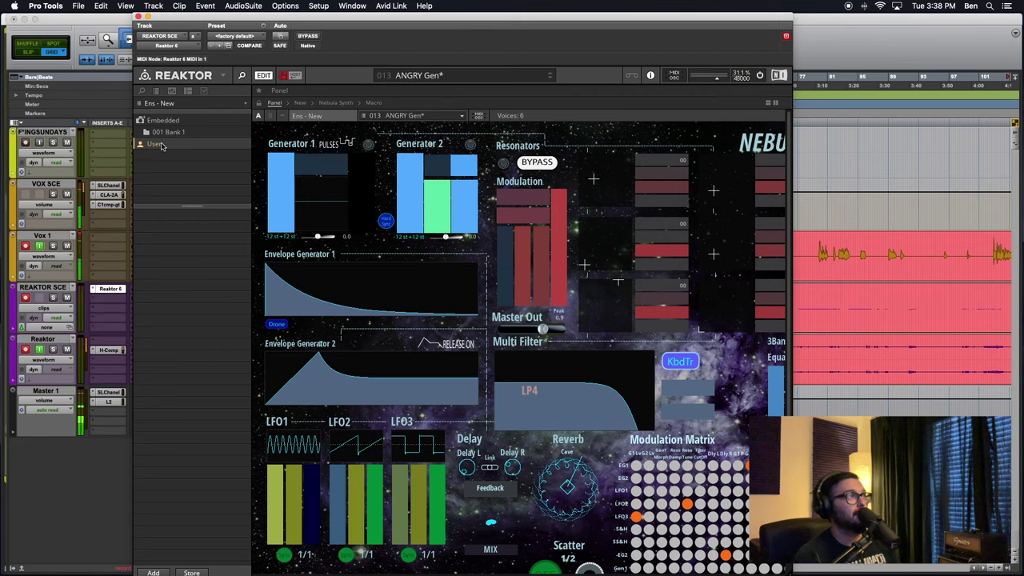
right_click(162, 147)
left_click(180, 133)
right_click(180, 133)
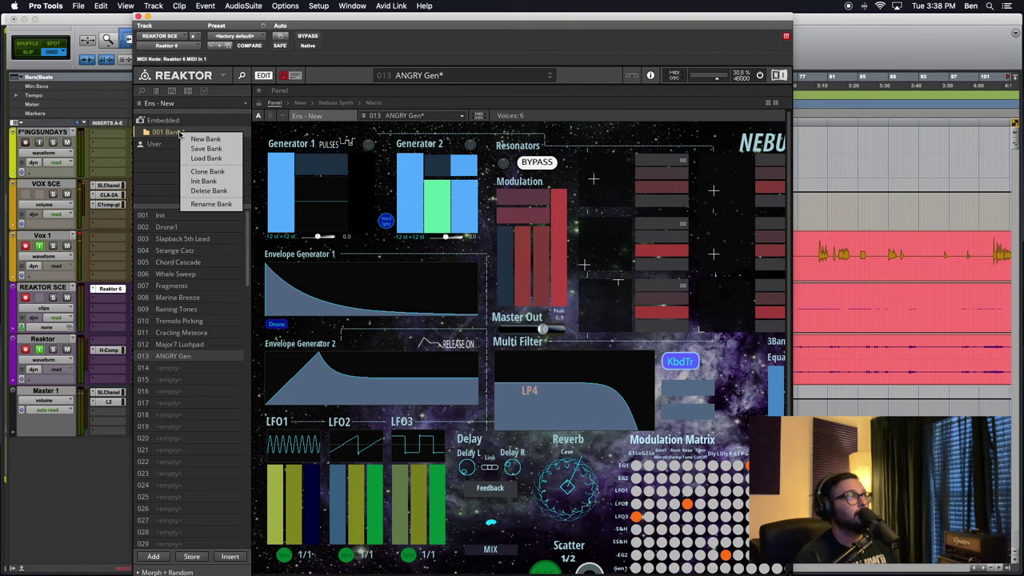
left_click(170, 146)
left_click(173, 146)
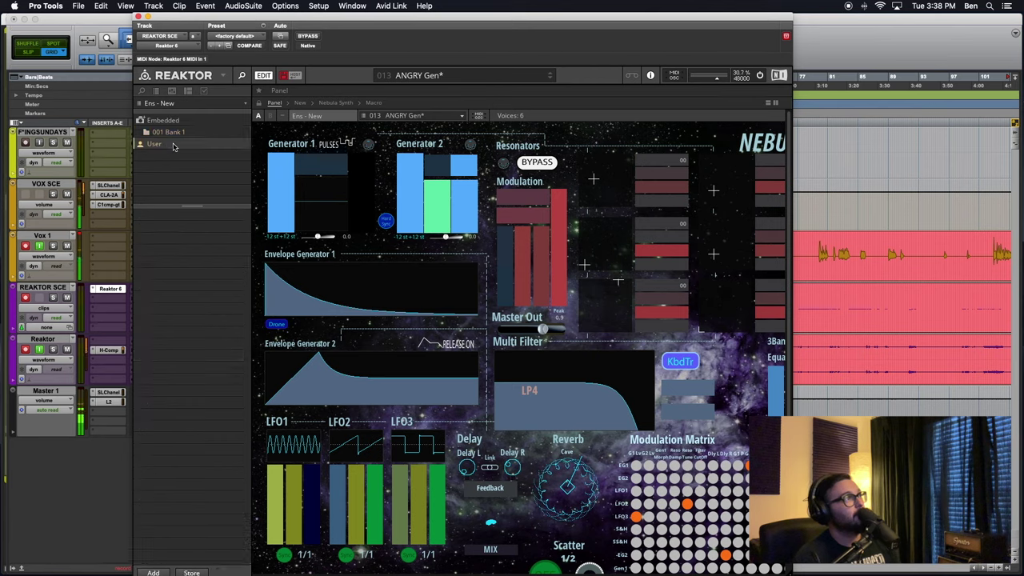
left_click(168, 121)
left_click(162, 146)
right_click(162, 147)
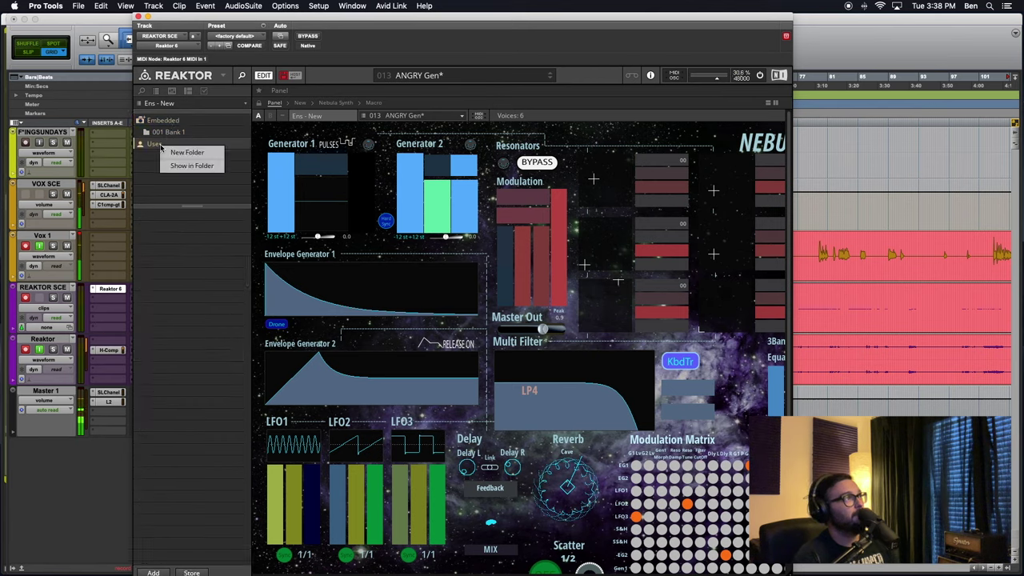
left_click(189, 145)
- Look through the preset slots of 001 Bank 1 up to slot 128 and return to the first one
left_click(184, 134)
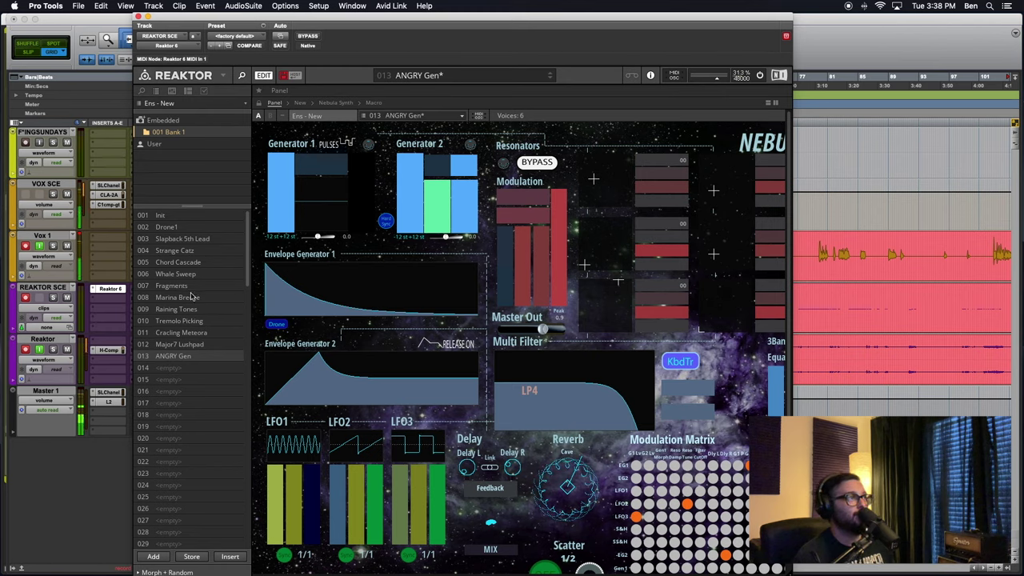
scroll(190, 297, "down", 20)
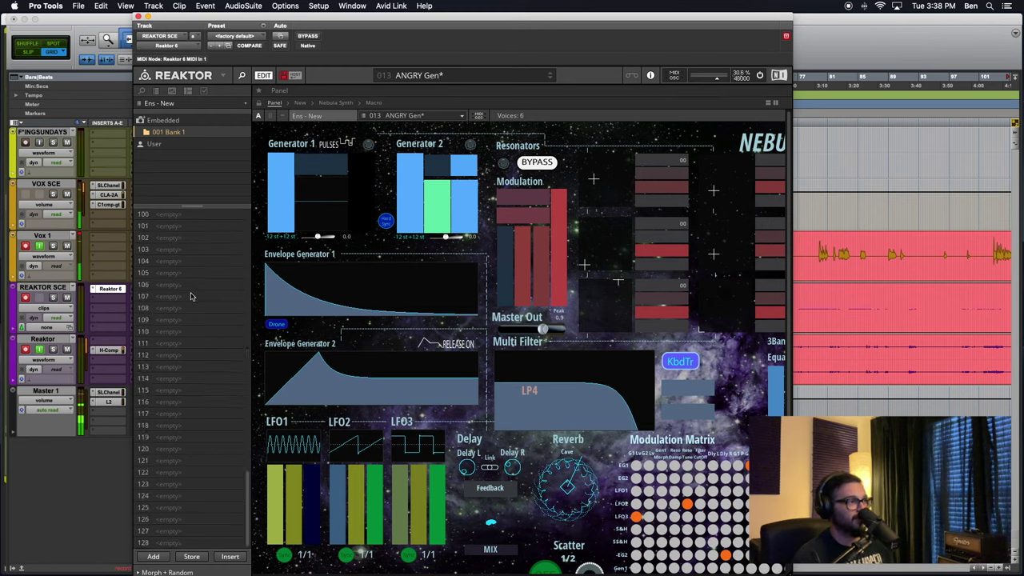
scroll(190, 297, "up", 20)
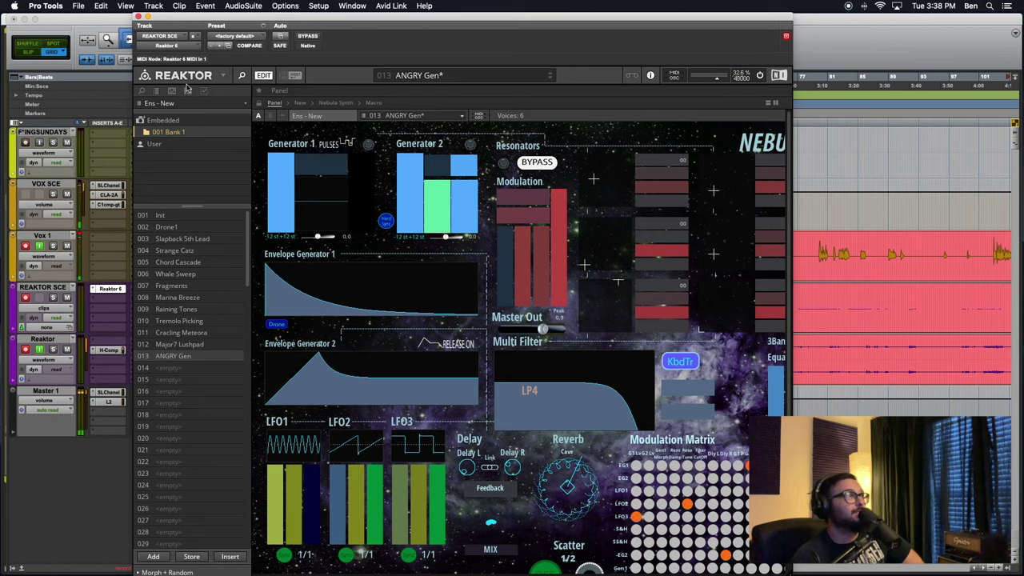
- Store the current sound in the ANGRY Gen preset slot of 001 Bank 1
left_click(194, 560)
key("Return")
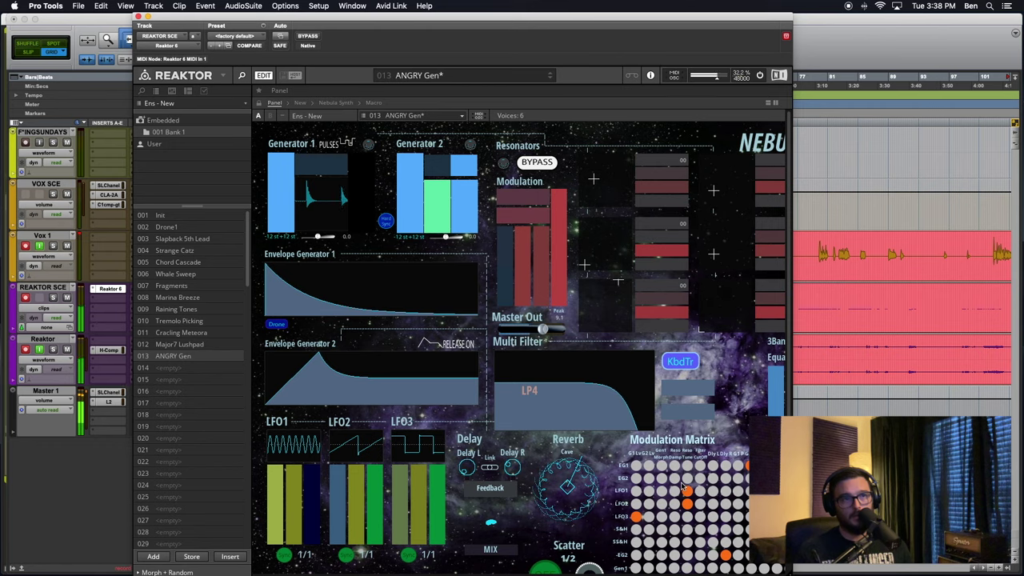
- Route EG2 to Generator 2's level in the Modulation Matrix and change LFO1's Wave setting from sine toward triangle
left_click(648, 478)
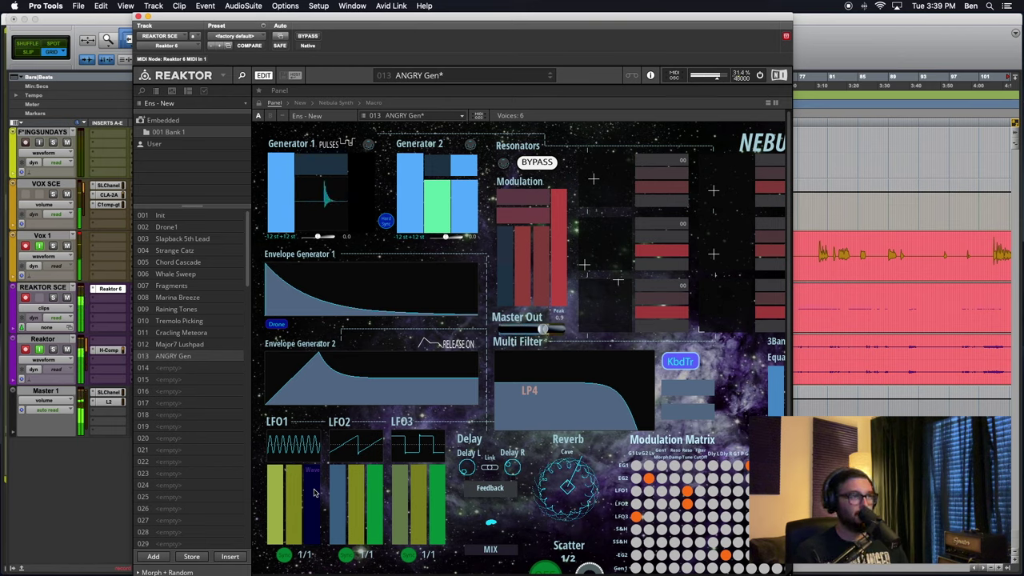
left_click_drag(313, 489, 311, 519)
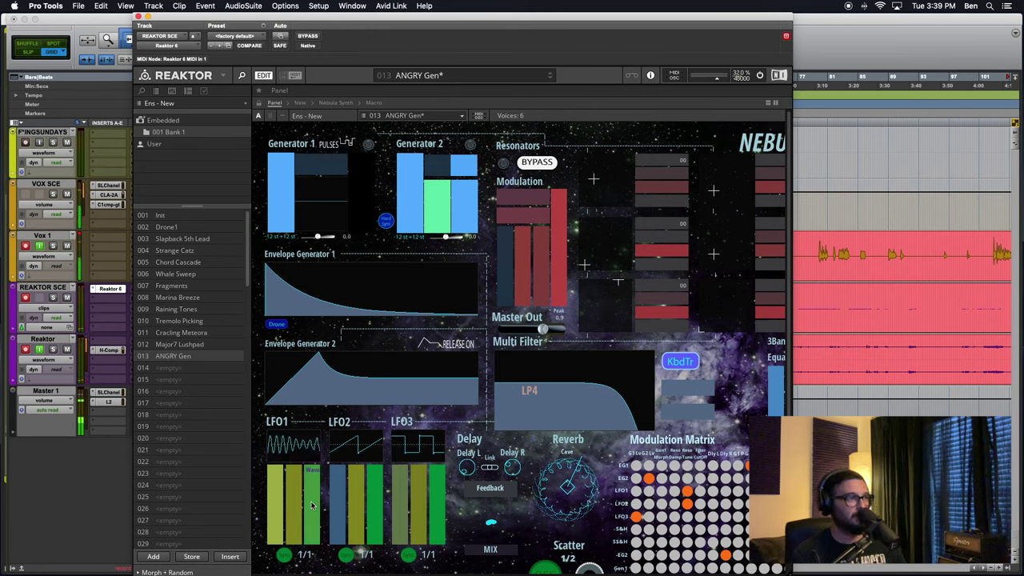
- Switch to the Nebula manual in Preview and read the LFO & S&H section and the Modulation Matrix section
key("super+Tab")
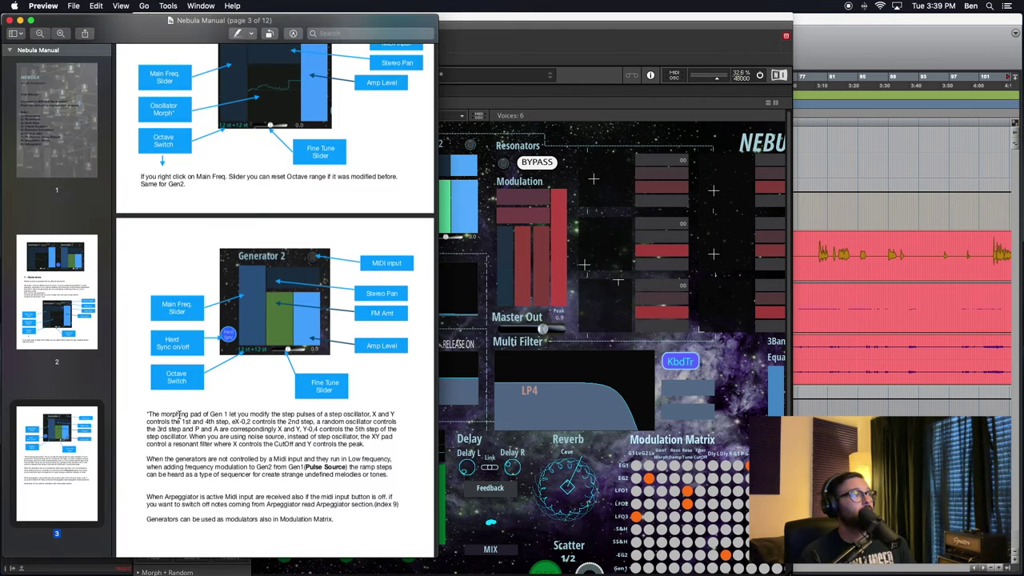
scroll(71, 403, "down", 5)
left_click(67, 383)
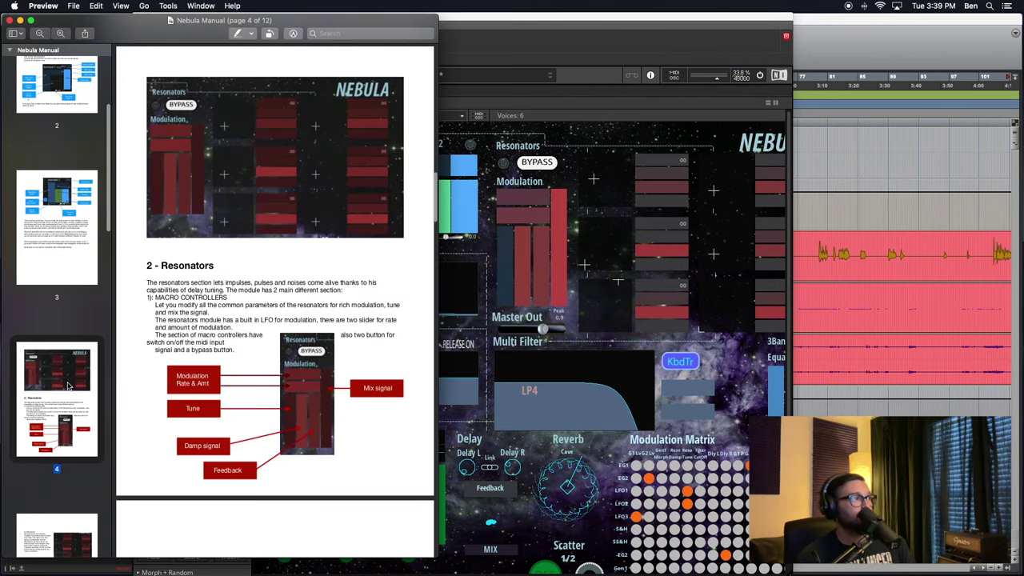
scroll(97, 309, "down", 1)
scroll(97, 308, "down", 7)
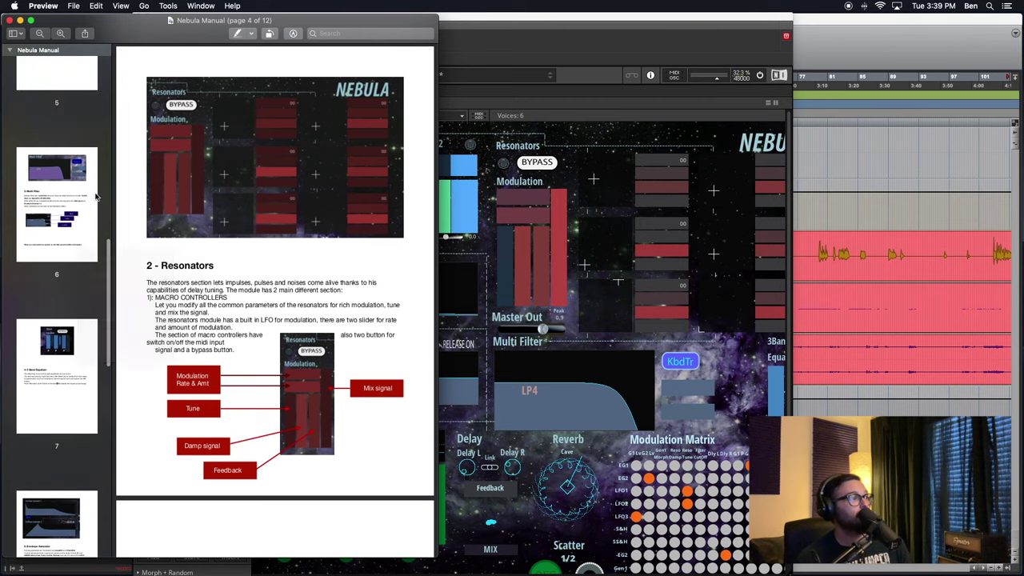
scroll(95, 197, "down", 2)
scroll(95, 196, "down", 5)
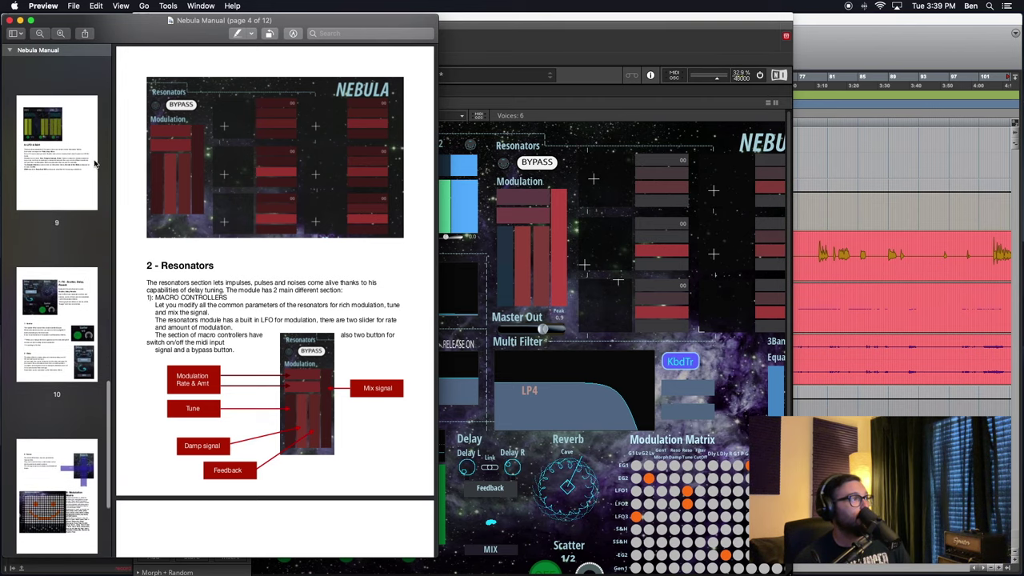
left_click(66, 136)
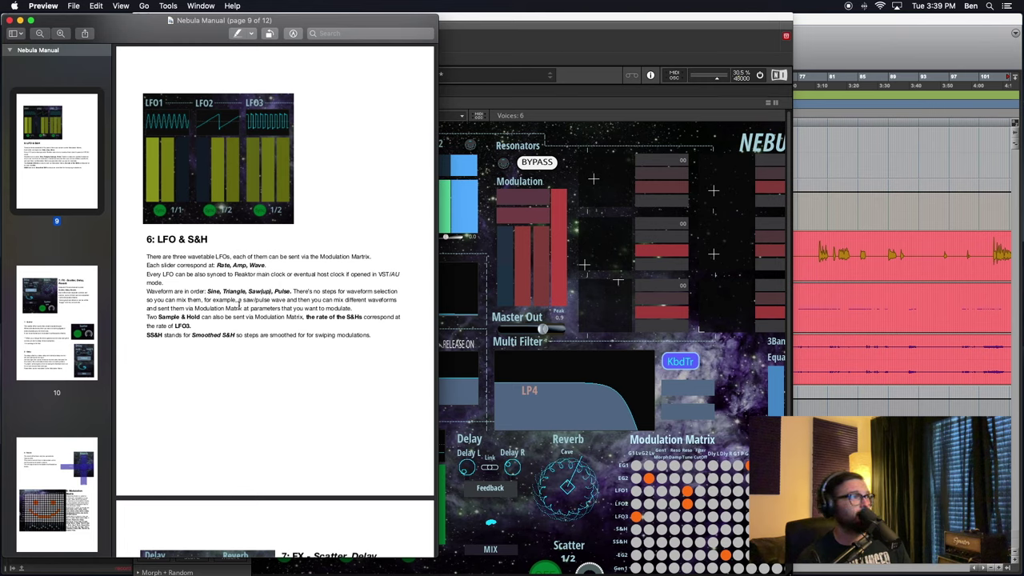
scroll(89, 325, "down", 5)
left_click(73, 281)
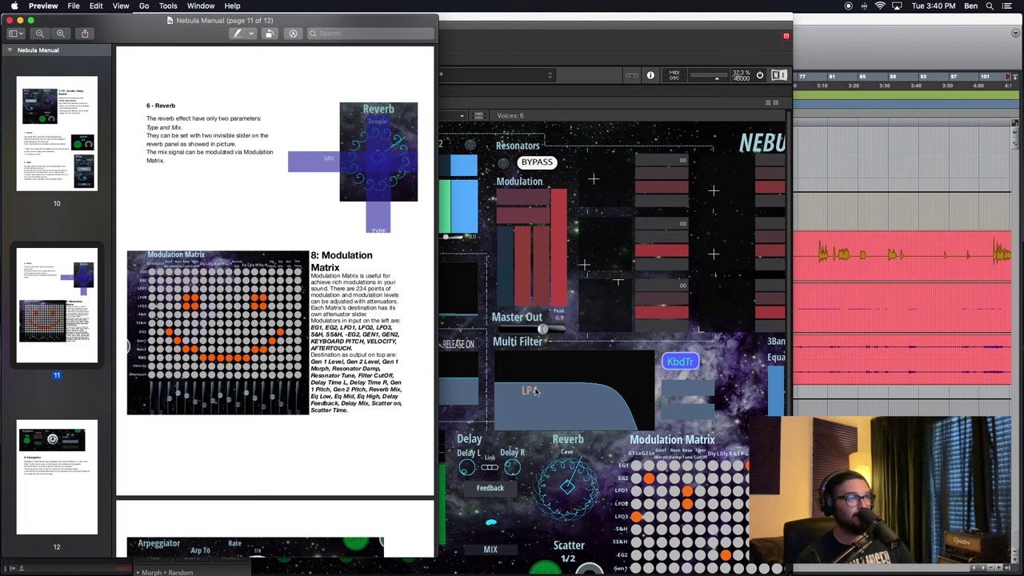
- Back in the synth's Modulation Matrix, try LFO2 on Reverb Mix and route LFO1 to Reverb Mix instead
left_click(618, 460)
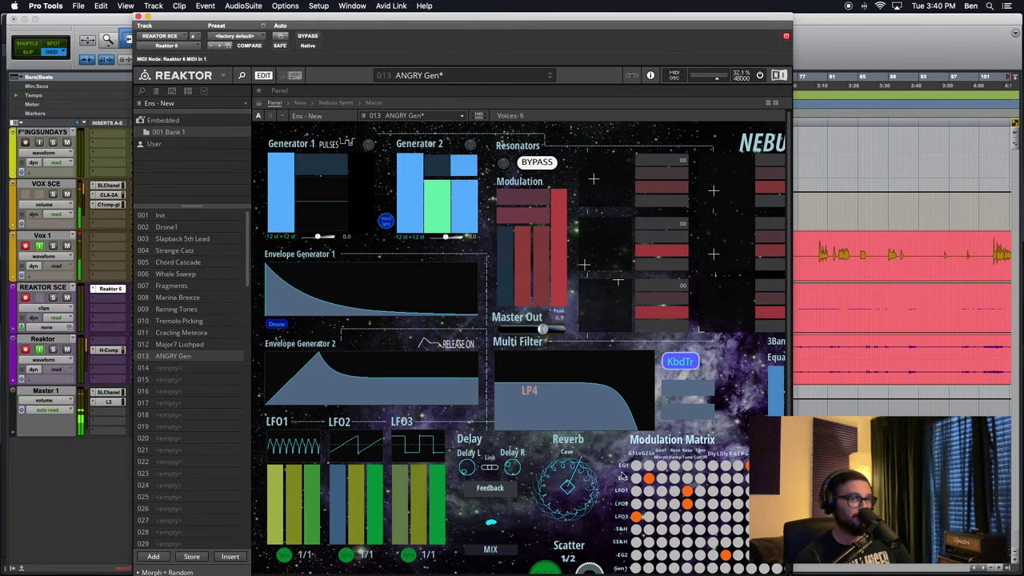
scroll(621, 448, "down", 5)
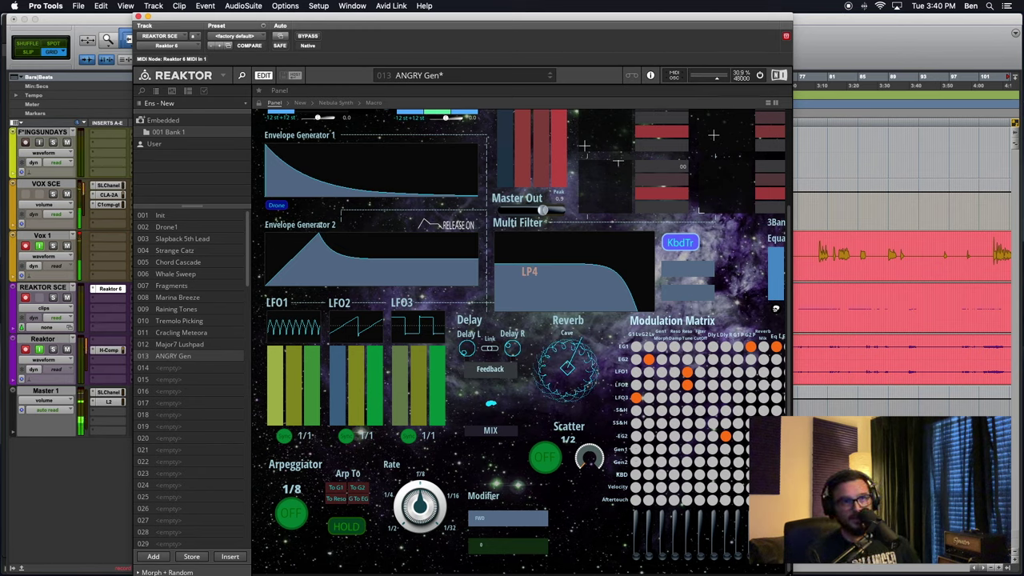
scroll(678, 365, "right", 5)
scroll(679, 365, "up", 1)
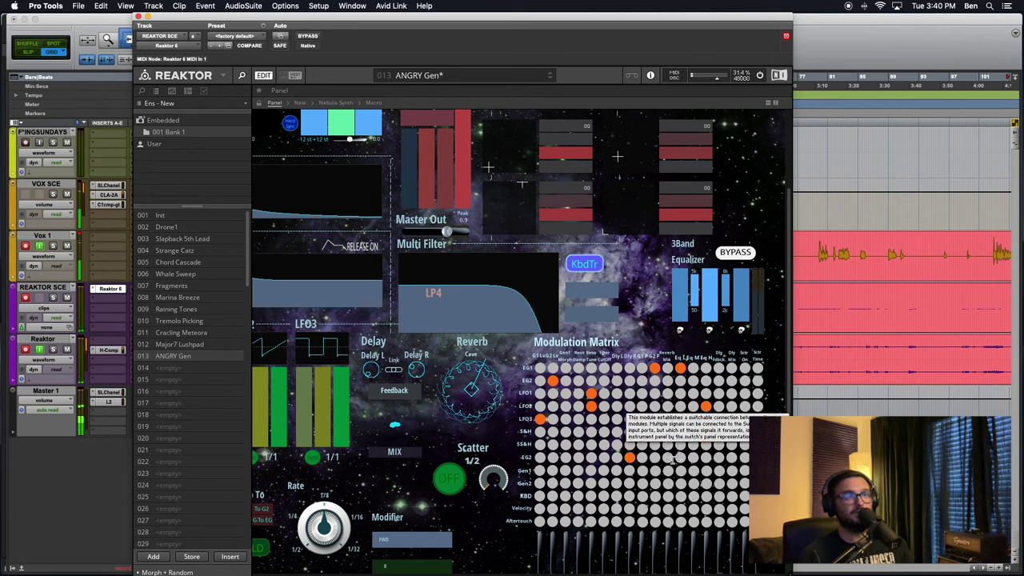
left_click(668, 405)
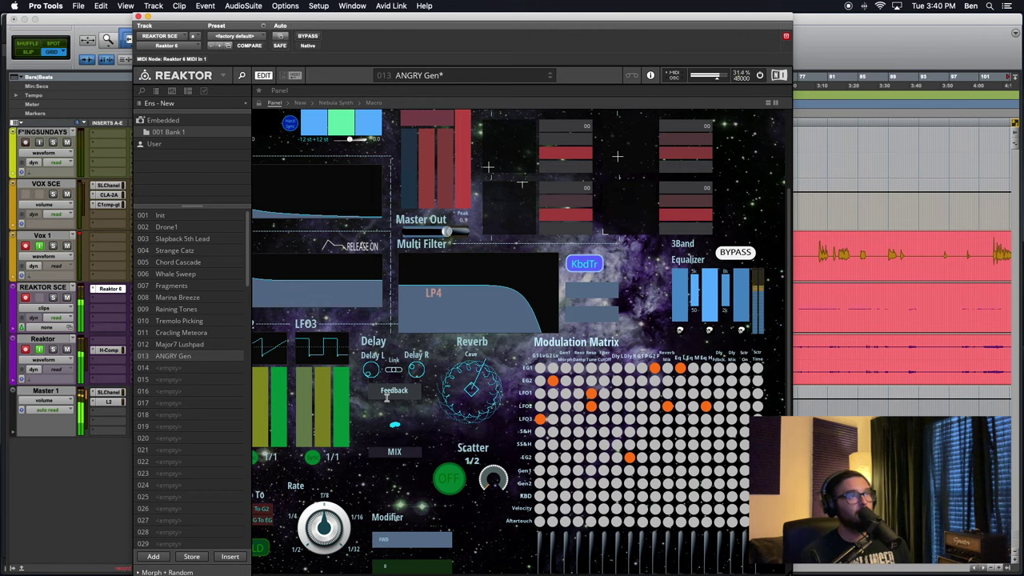
scroll(386, 395, "left", 5)
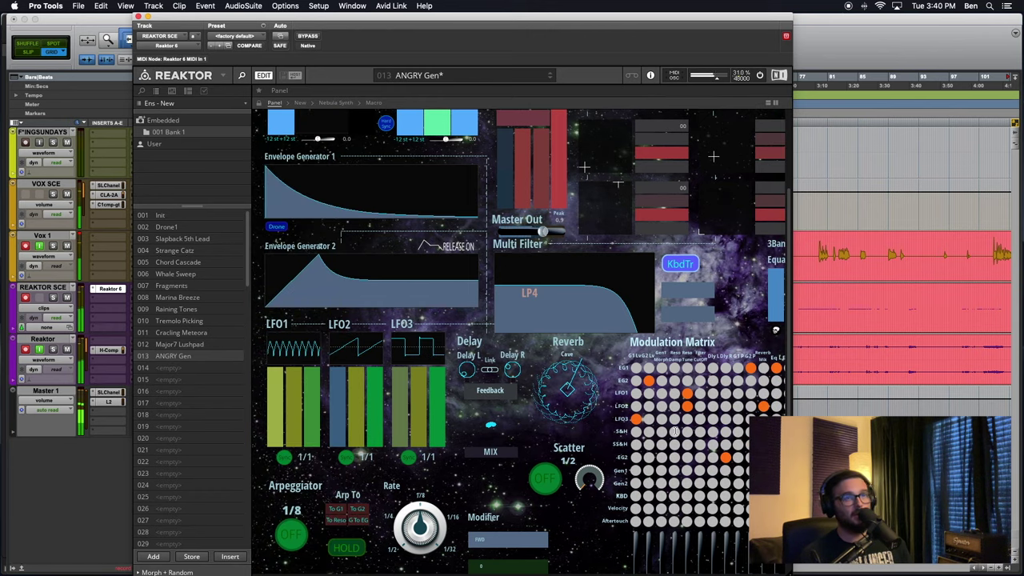
left_click(763, 392)
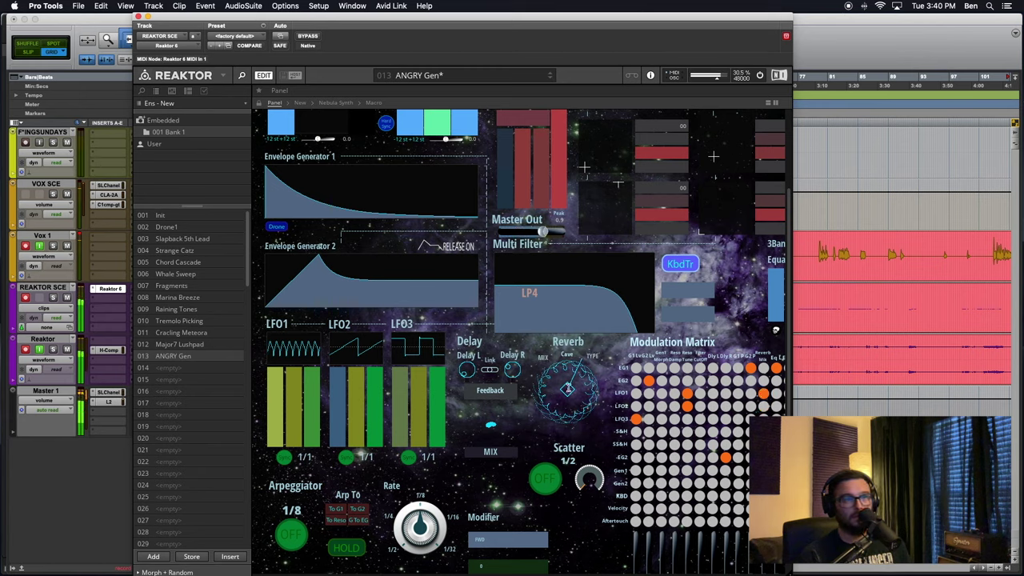
- Adjust LFO1's Rate down and up, ending on a rate of 1/2
left_click_drag(276, 391, 276, 439)
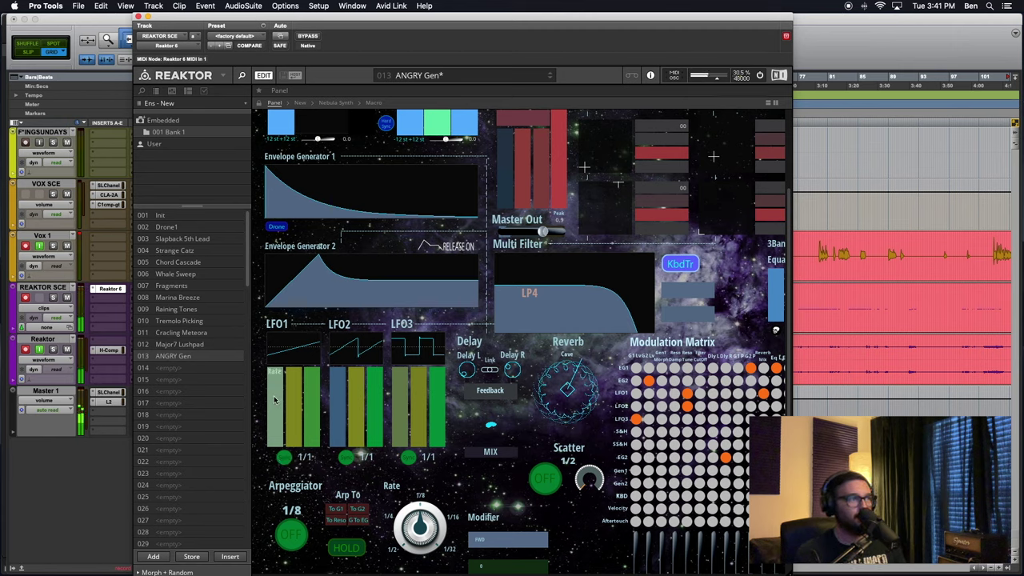
left_click(278, 447)
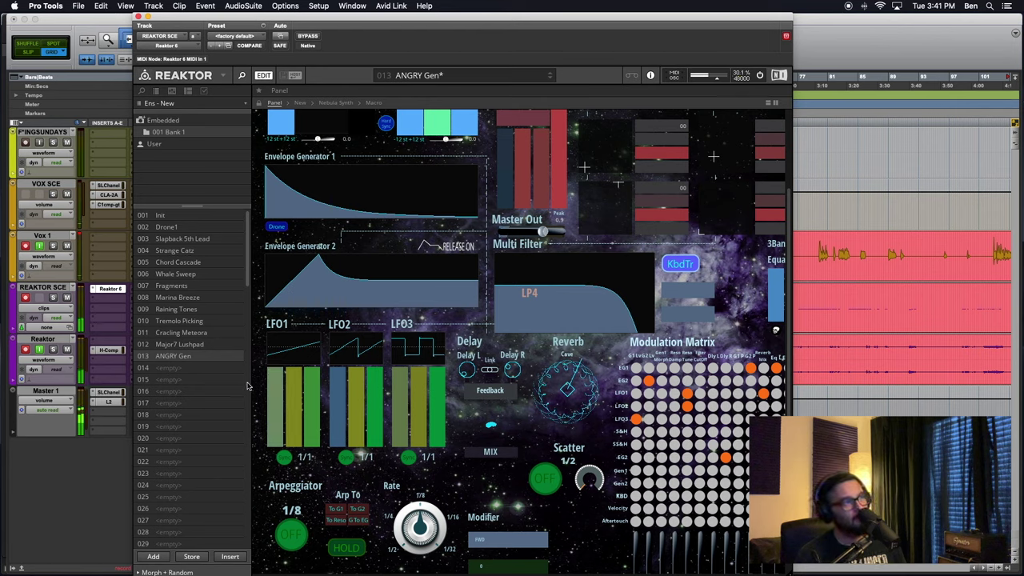
left_click_drag(280, 419, 261, 388)
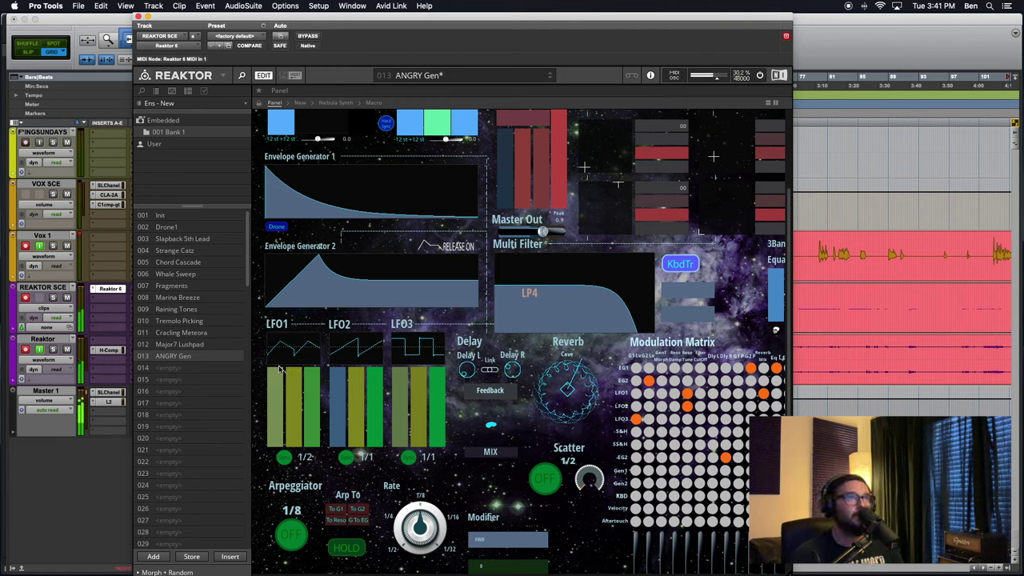
- Lower LFO1's Amp to zero to hear the difference, and raise it back to full
scroll(390, 306, "up", 3)
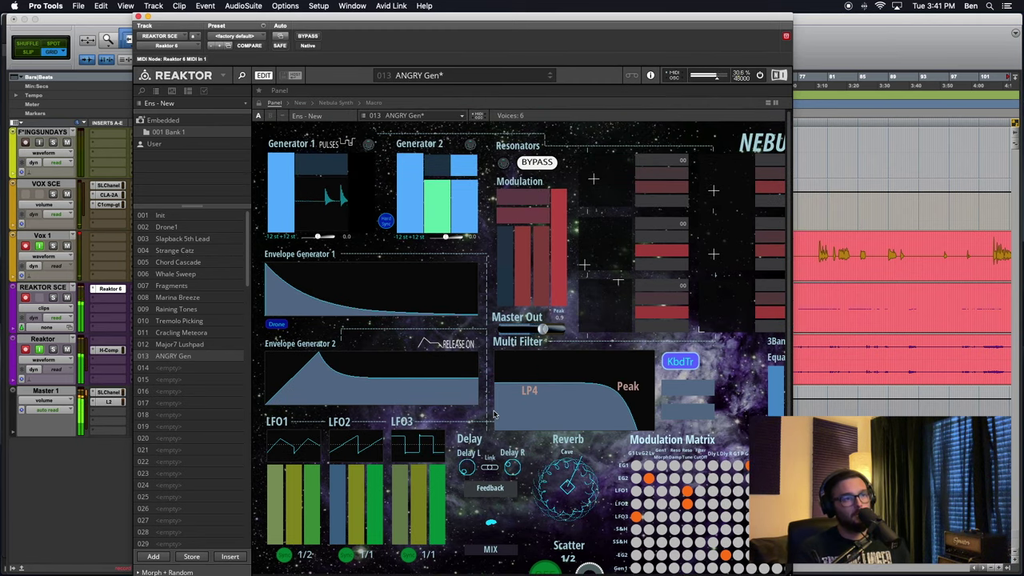
scroll(530, 472, "down", 1)
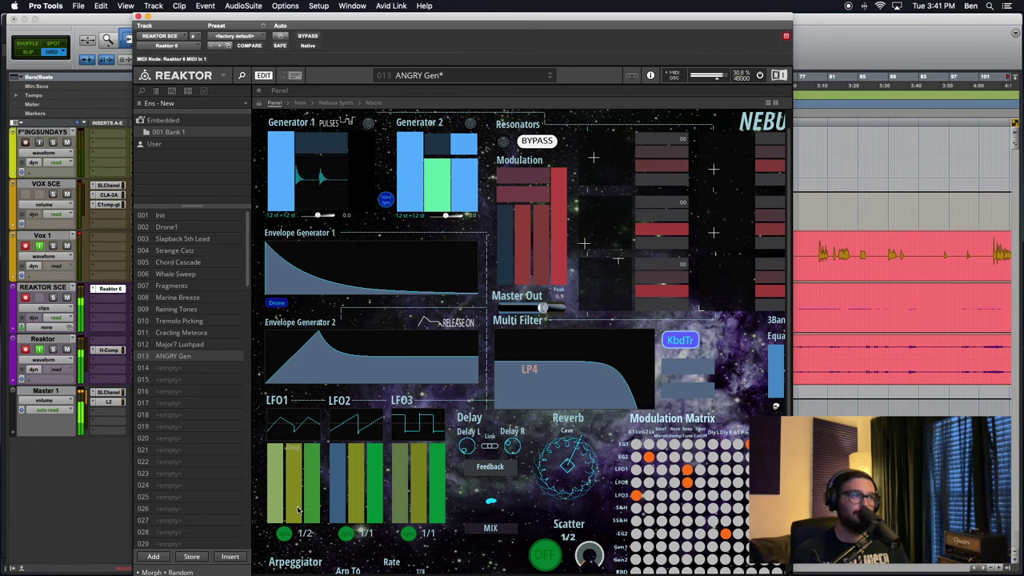
left_click_drag(300, 510, 299, 565)
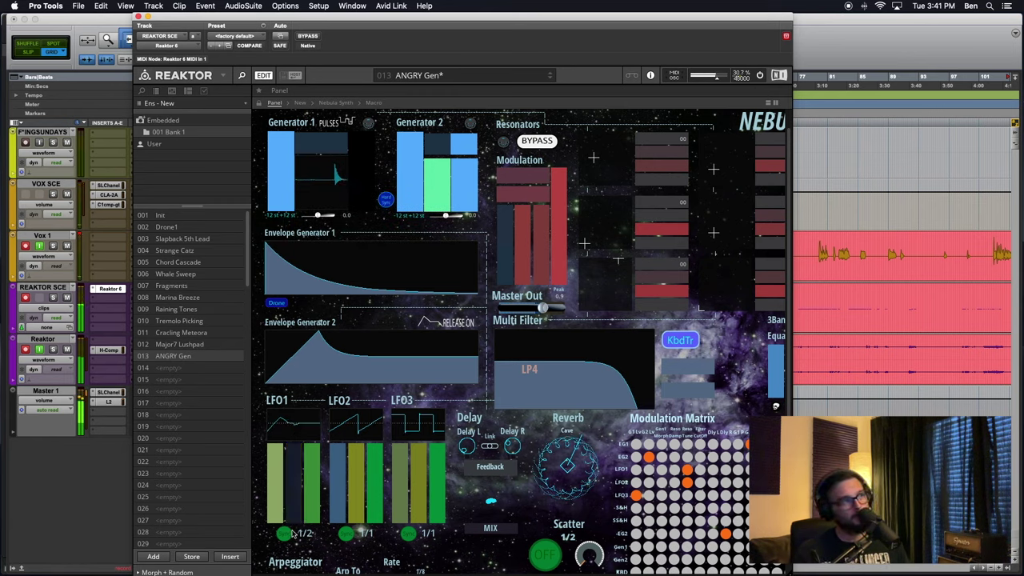
left_click_drag(295, 522, 304, 421)
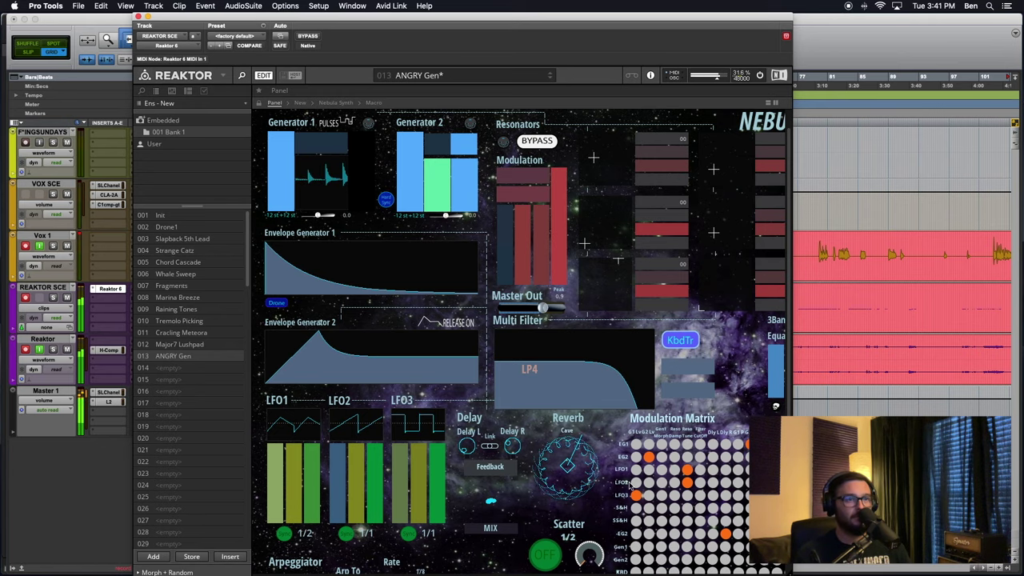
- Route S&H to Generator 1's pitch in the Modulation Matrix
scroll(630, 483, "down", 2)
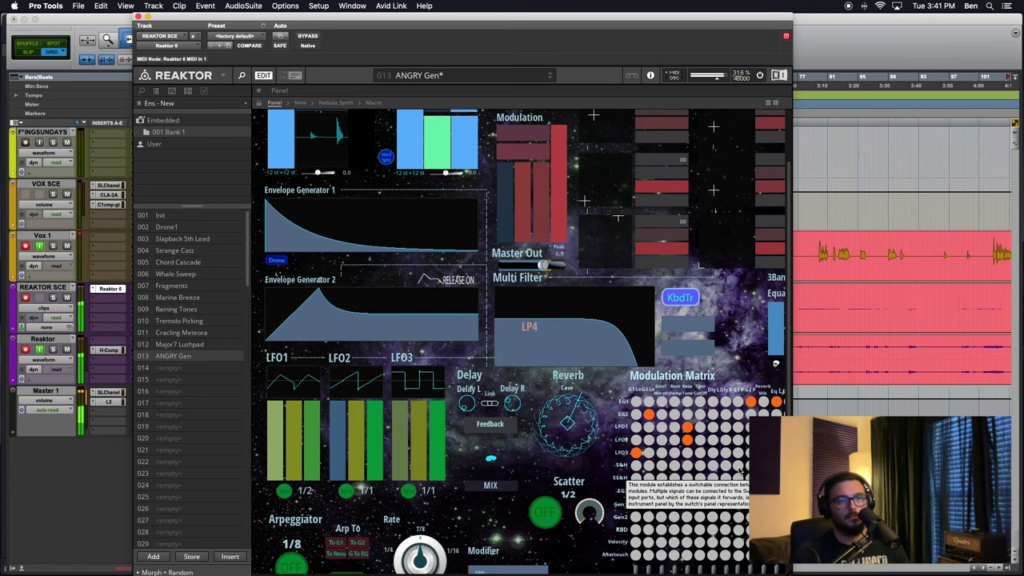
left_click(737, 465)
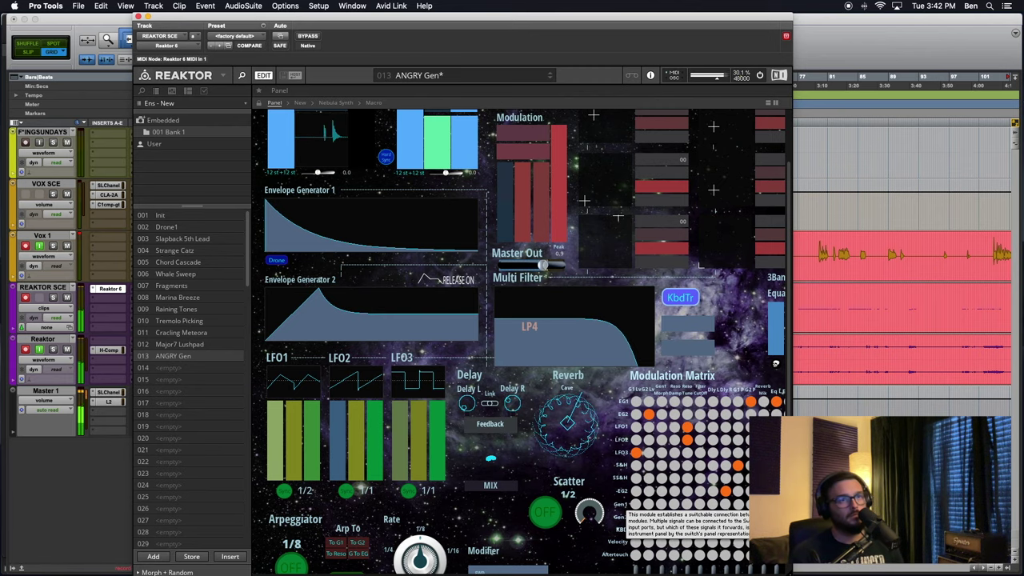
scroll(489, 448, "up", 1)
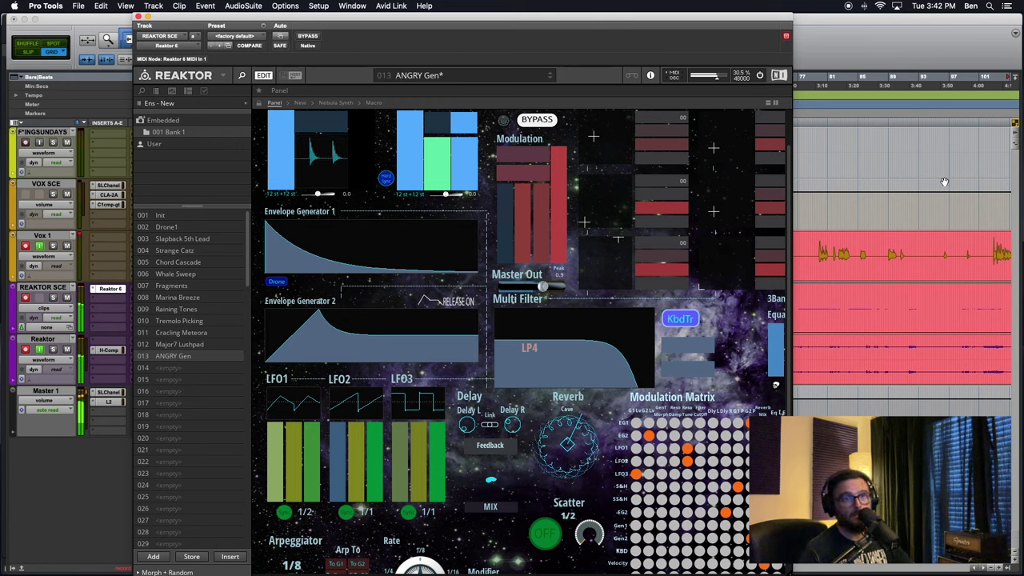
- Read the Arpeggiator section of the Nebula manual in Preview and return to the synth
key("super+Tab")
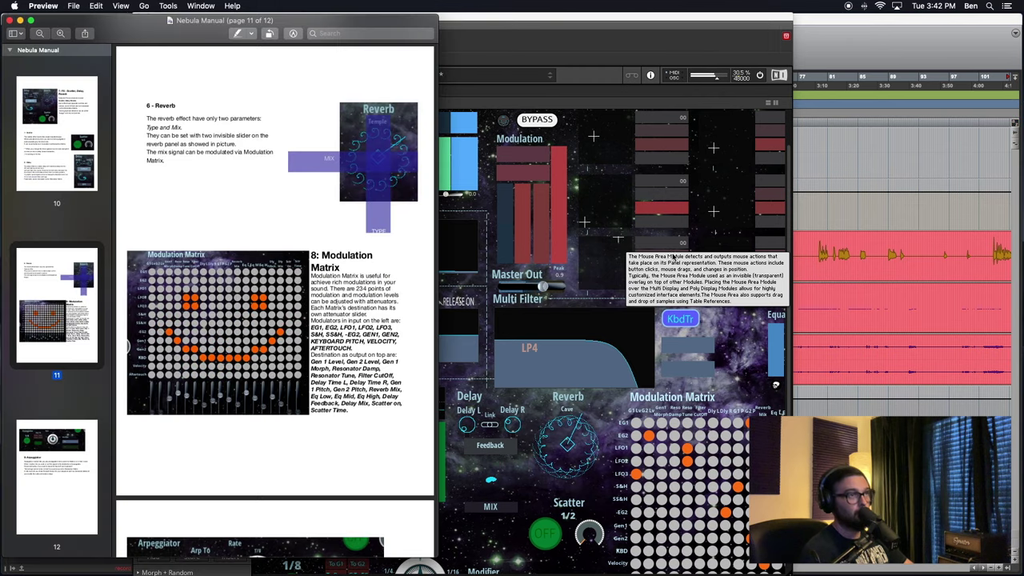
left_click(74, 443)
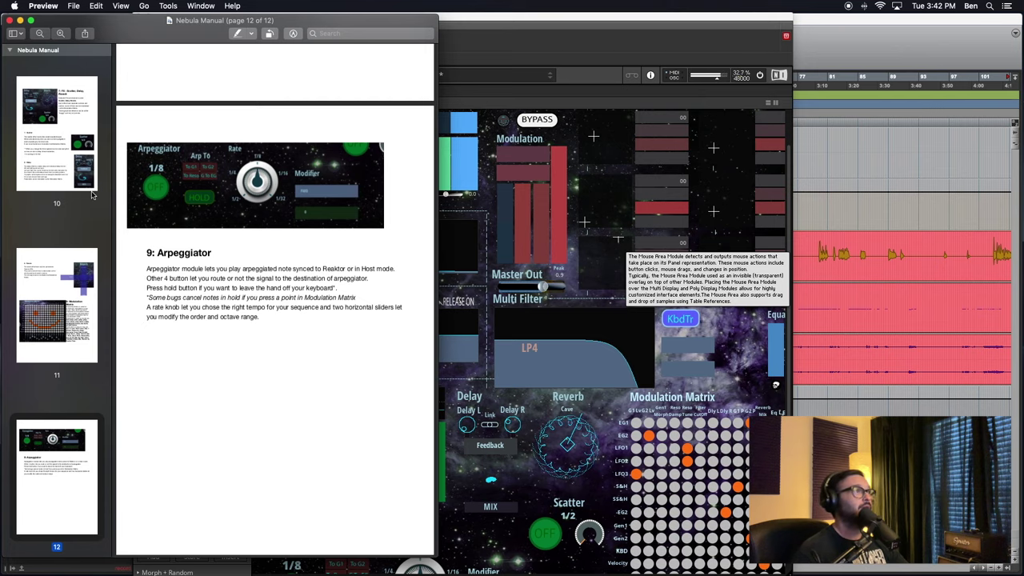
left_click(583, 107)
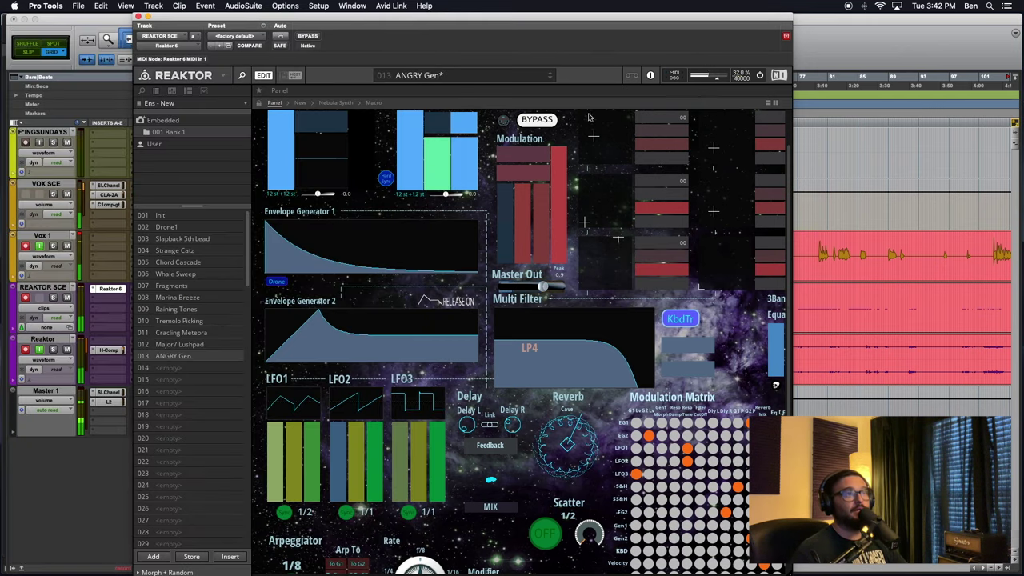
- Hide the side browser and turn on the Arpeggiator, routed to G1, G2, Reso and G To EG
left_click(242, 75)
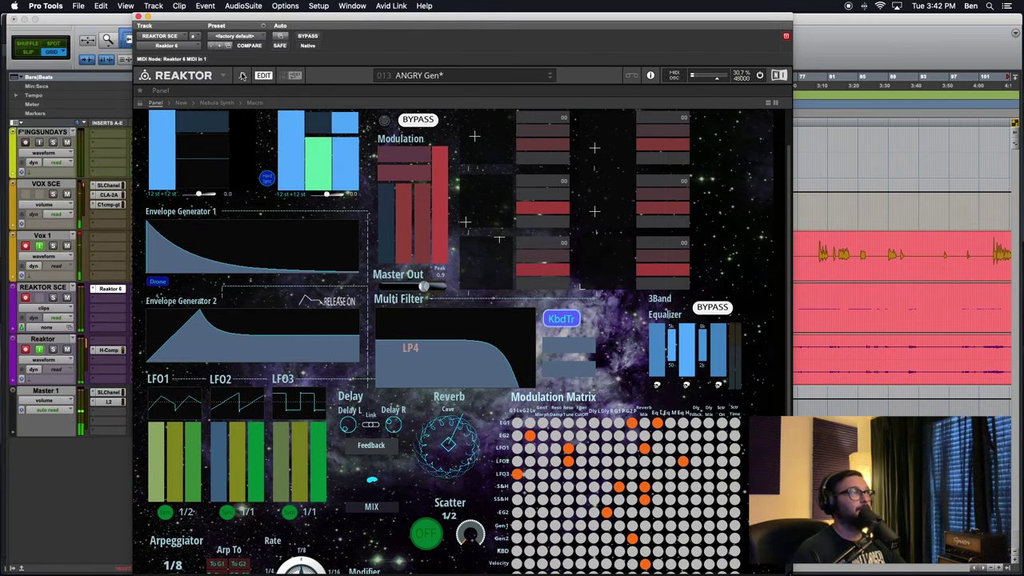
scroll(351, 360, "down", 3)
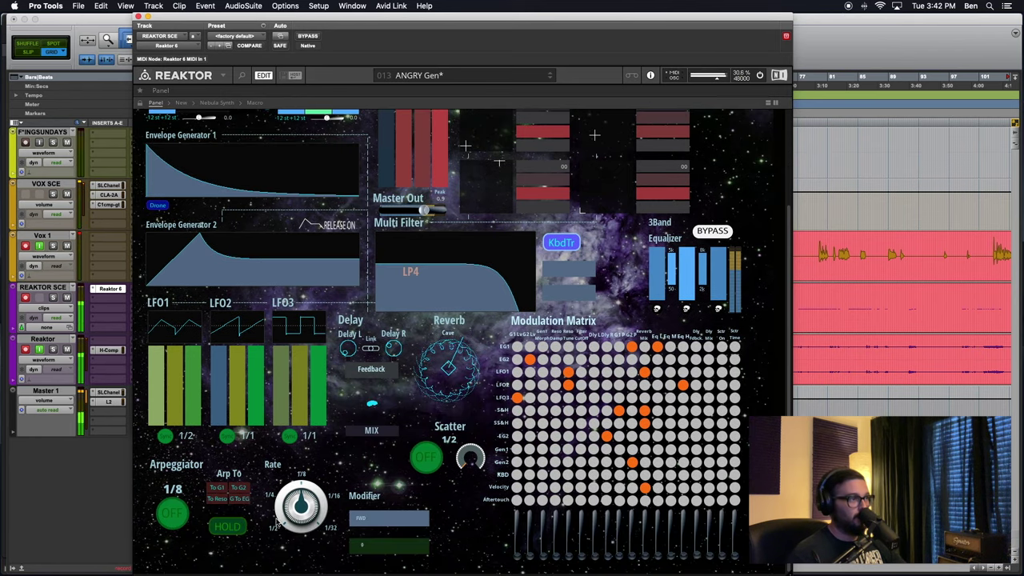
left_click(173, 514)
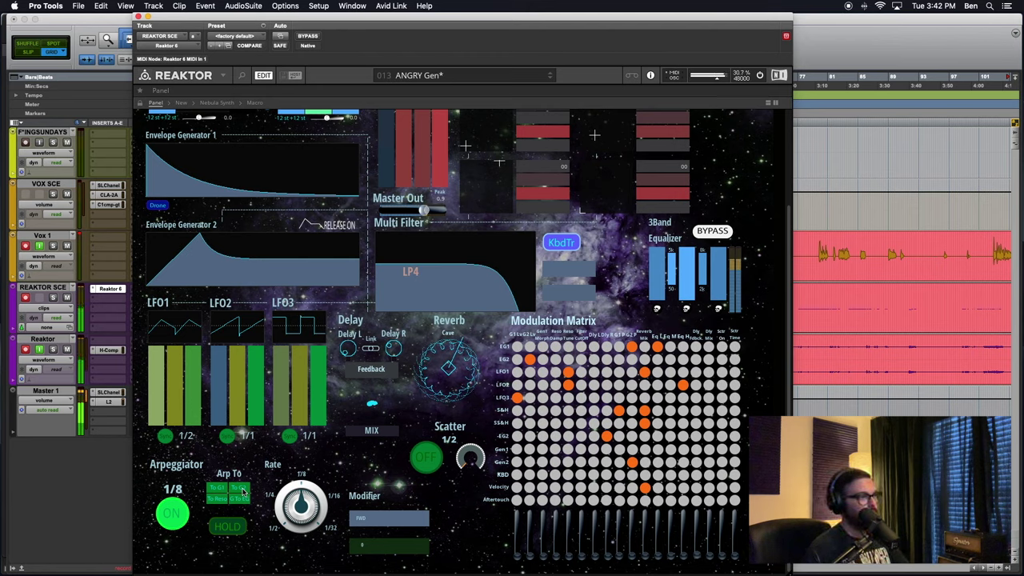
- Try Arpeggiator rates of 1/2 and 1/32, and settle on 1/16
left_click_drag(298, 506, 294, 532)
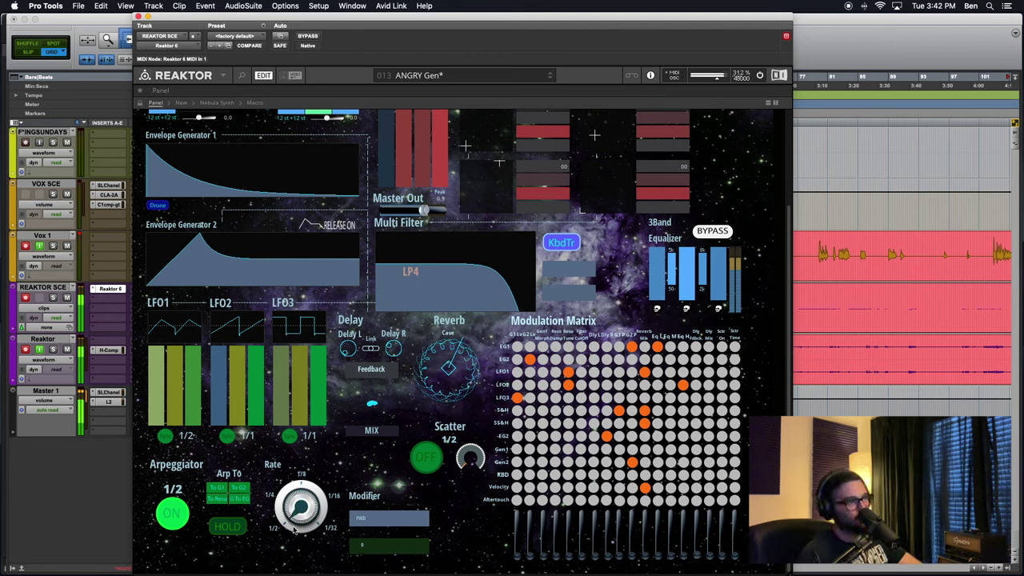
left_click_drag(292, 473, 287, 437)
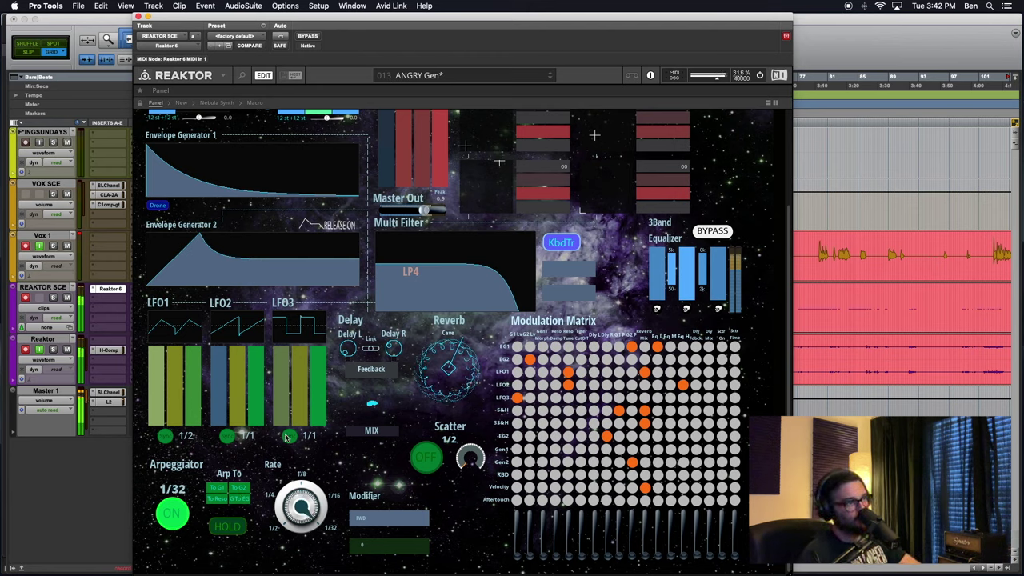
left_click_drag(297, 504, 299, 510)
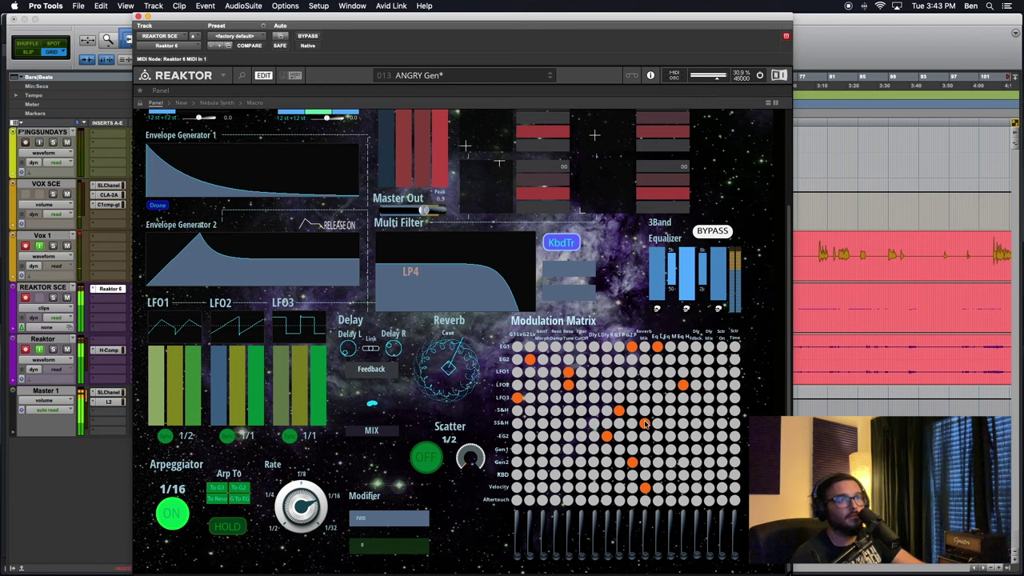
- Route EG2 to Reverb Mix in the Modulation Matrix
left_click(645, 359)
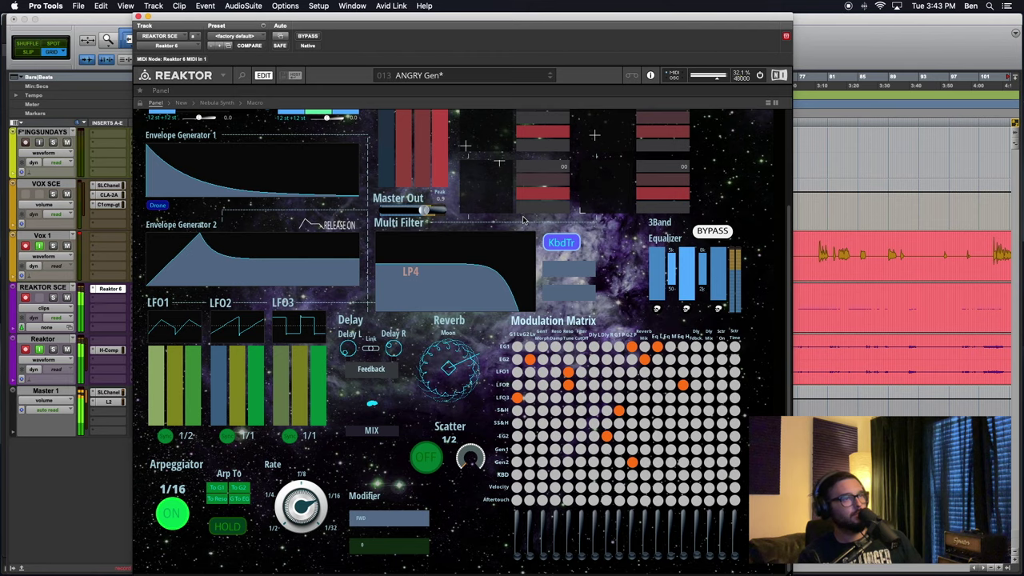
- Adjust the Reverb and retune the first column's middle and bottom resonators to 24 in opposite directions, moving the middle one's Damp/Feedback point
left_click_drag(446, 392, 429, 412)
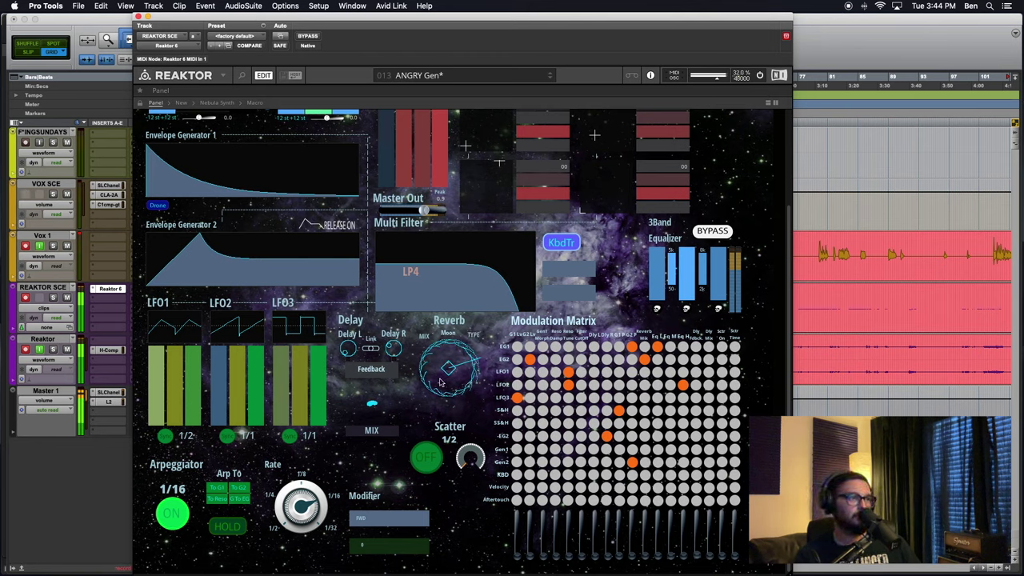
scroll(391, 347, "up", 5)
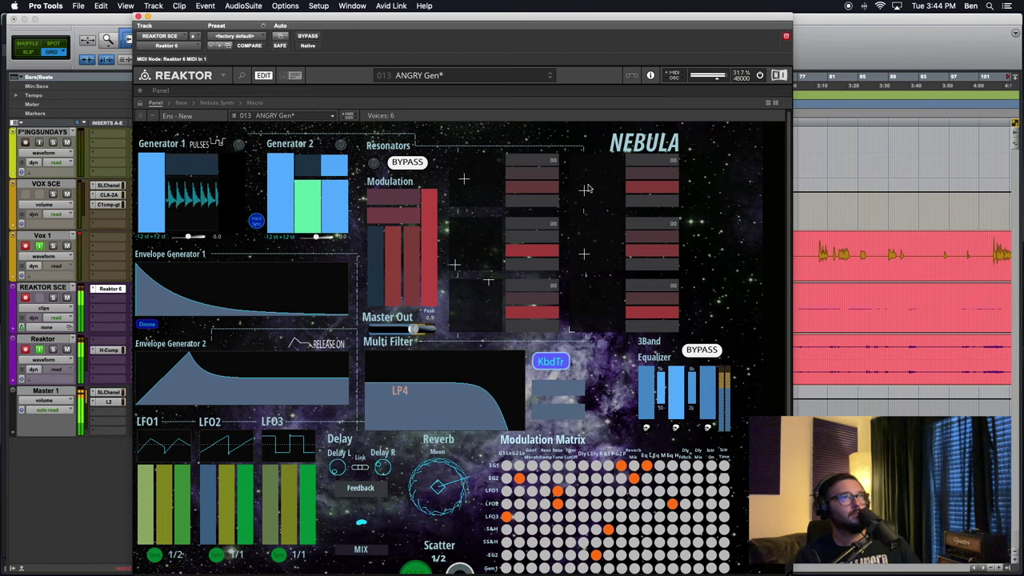
left_click_drag(531, 228, 549, 227)
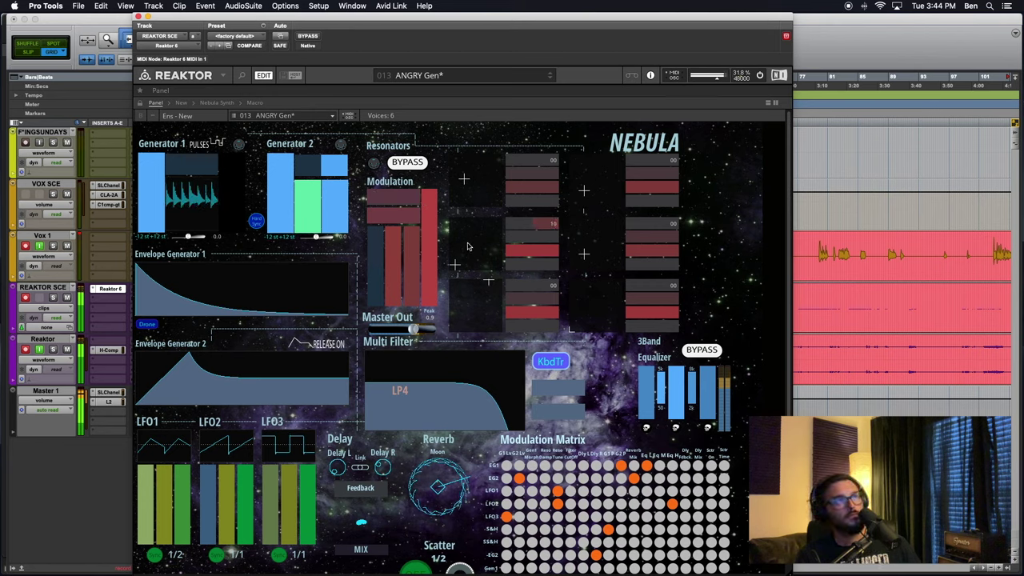
left_click_drag(468, 247, 480, 221)
left_click_drag(538, 290, 489, 287)
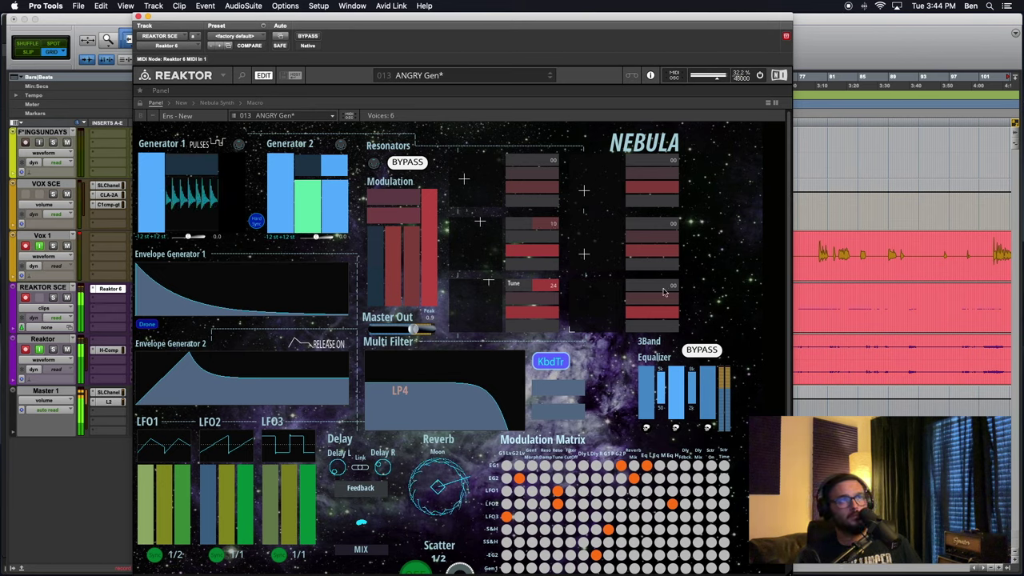
left_click_drag(539, 228, 415, 205)
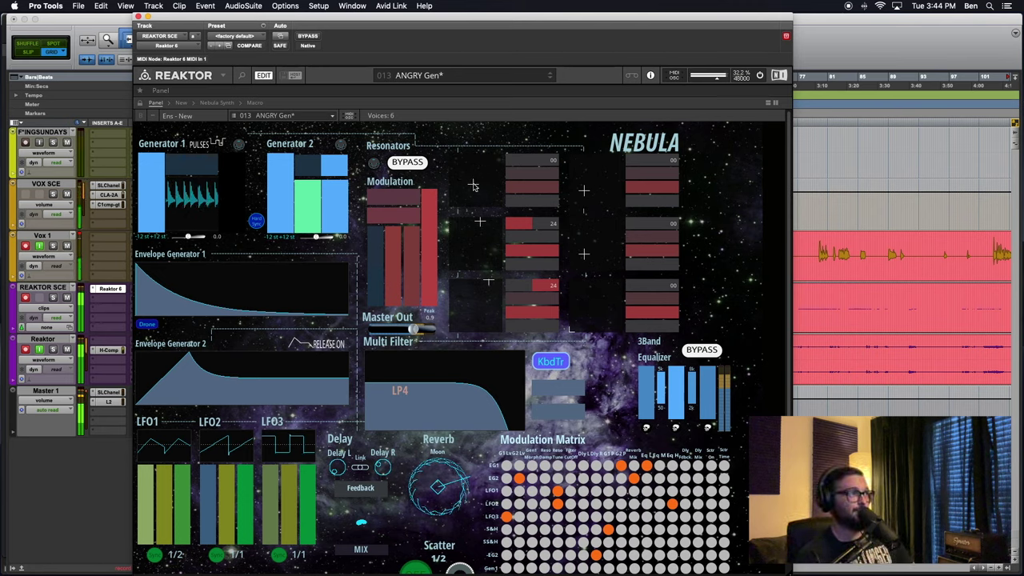
- Switch to the Nebula manual in Preview, read the Resonators section on pages 5 and 4, and return to the synth
left_click(78, 237)
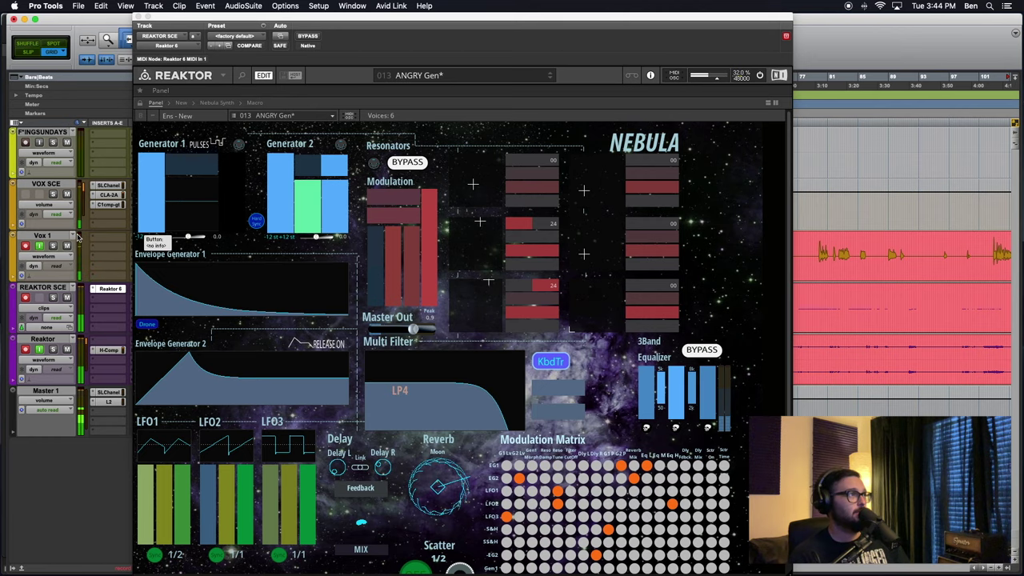
key("super+Tab")
left_click(84, 280)
left_click(42, 170)
scroll(42, 172, "up", 4)
left_click(48, 196)
scroll(48, 196, "up", 6)
left_click(47, 250)
scroll(95, 246, "up", 2)
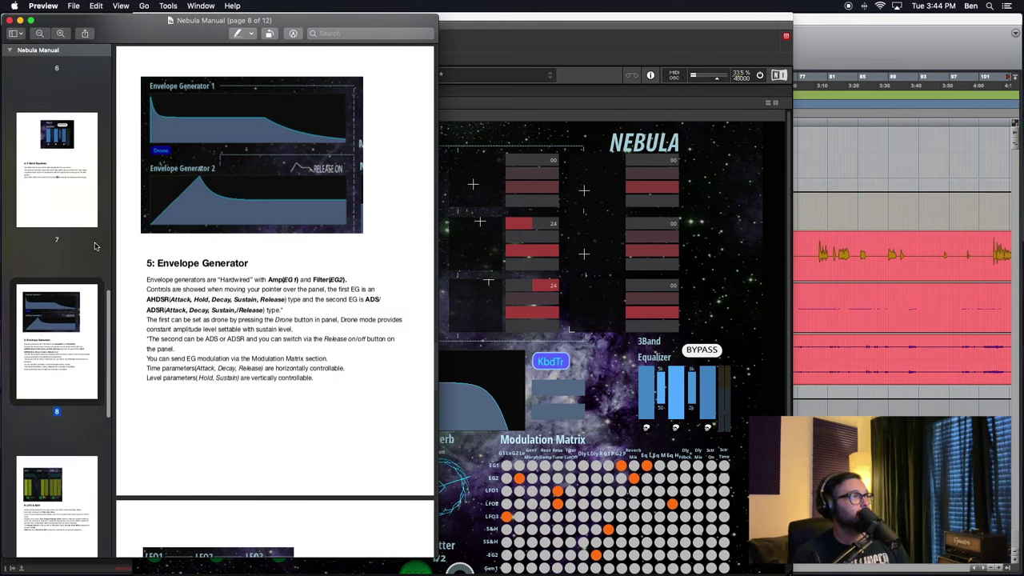
scroll(94, 245, "up", 1)
left_click(74, 238)
scroll(70, 243, "up", 5)
left_click(68, 252)
scroll(58, 263, "up", 3)
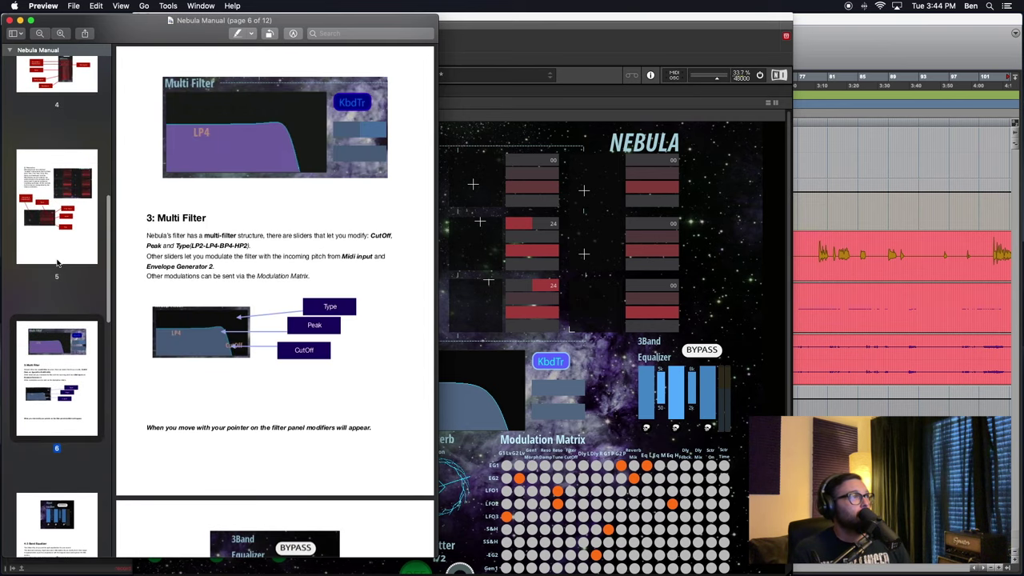
left_click(57, 263)
scroll(56, 264, "up", 2)
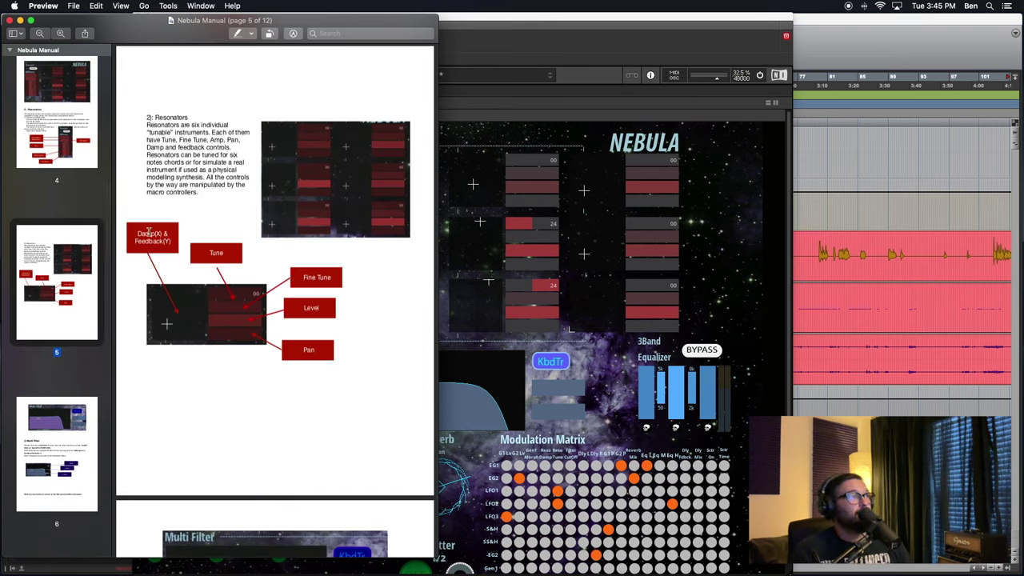
left_click(60, 107)
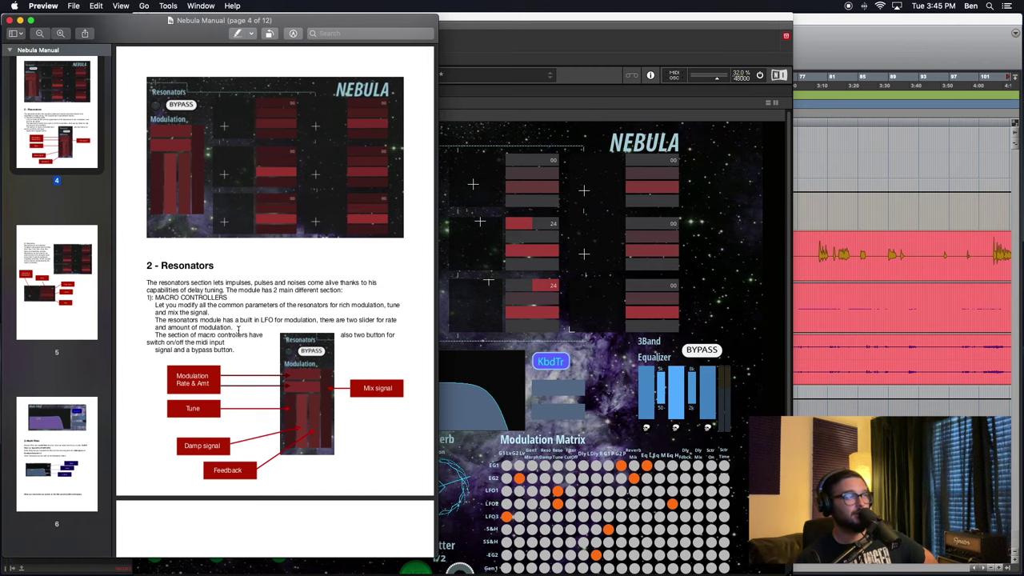
scroll(238, 304, "down", 2)
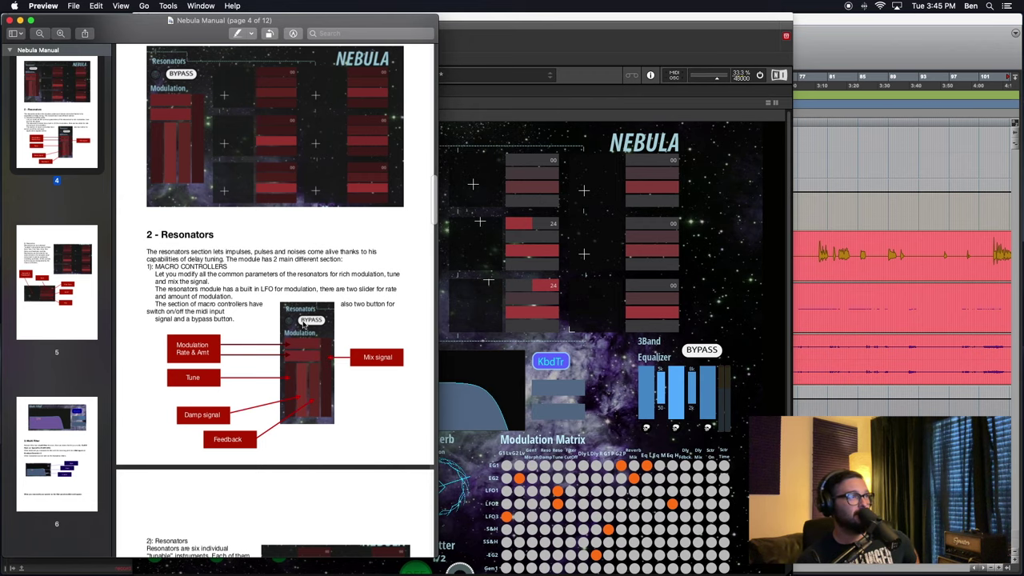
left_click(550, 106)
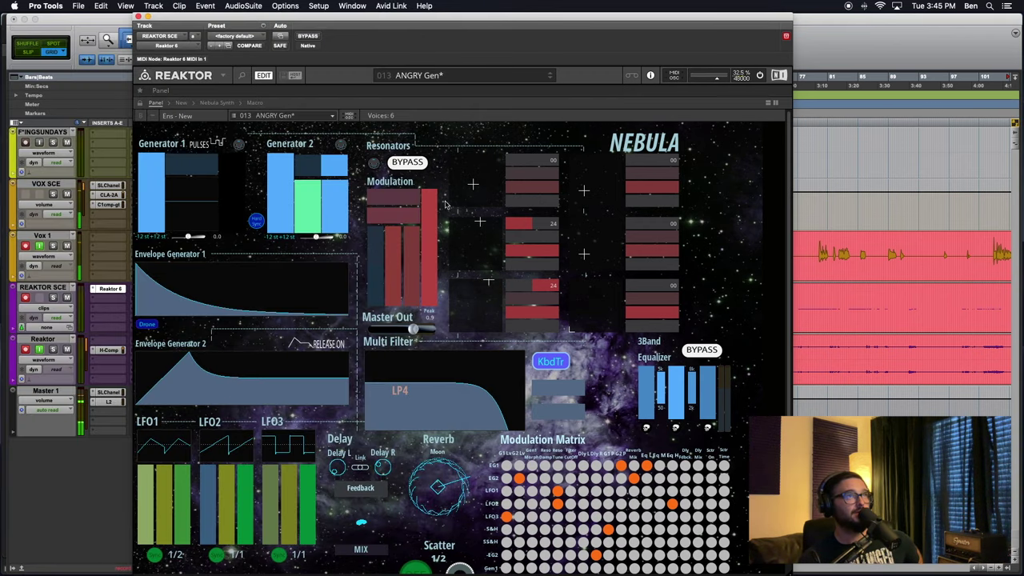
- Compare the sound with the Resonators bypassed and active, ending with them active
left_click(406, 168)
left_click(406, 168)
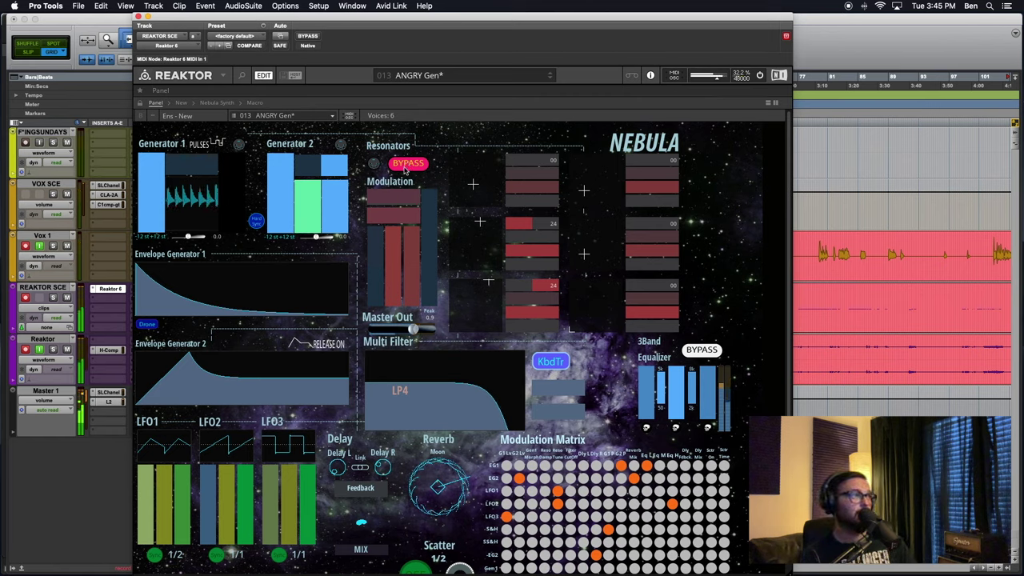
left_click(405, 164)
left_click(406, 167)
left_click(406, 167)
left_click(407, 166)
left_click(408, 166)
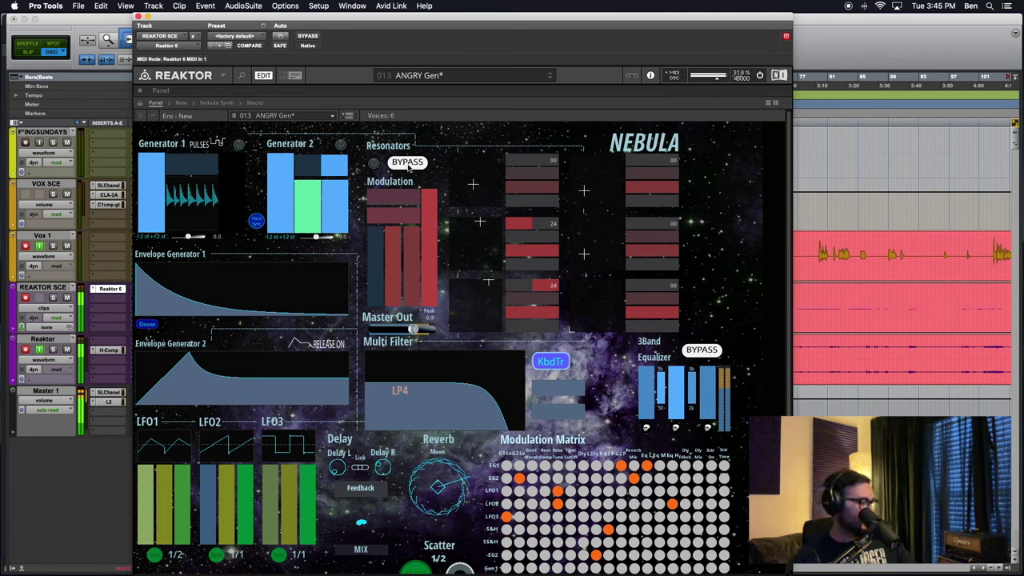
left_click(407, 166)
left_click(407, 166)
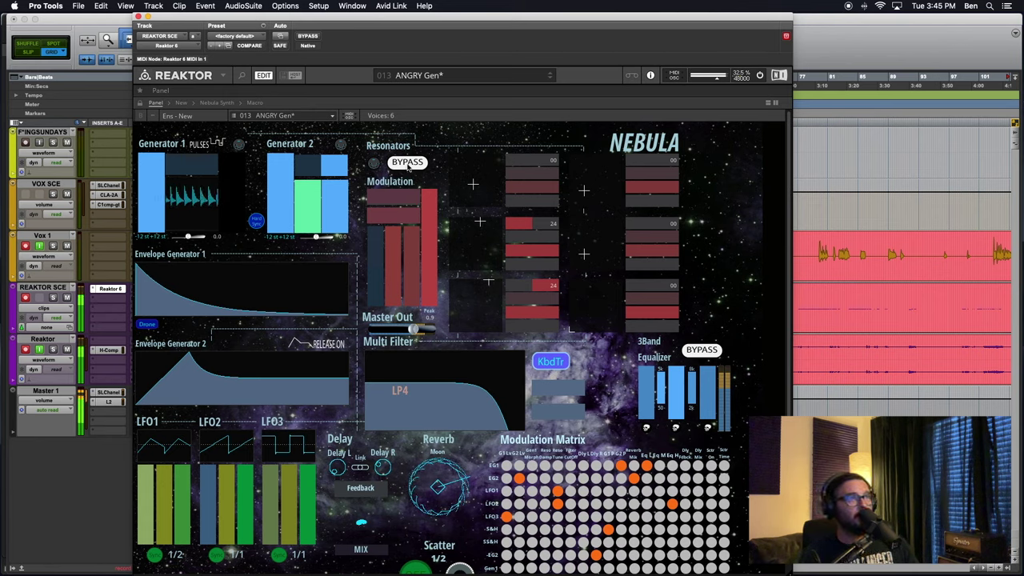
left_click(408, 165)
left_click(408, 167)
left_click(408, 167)
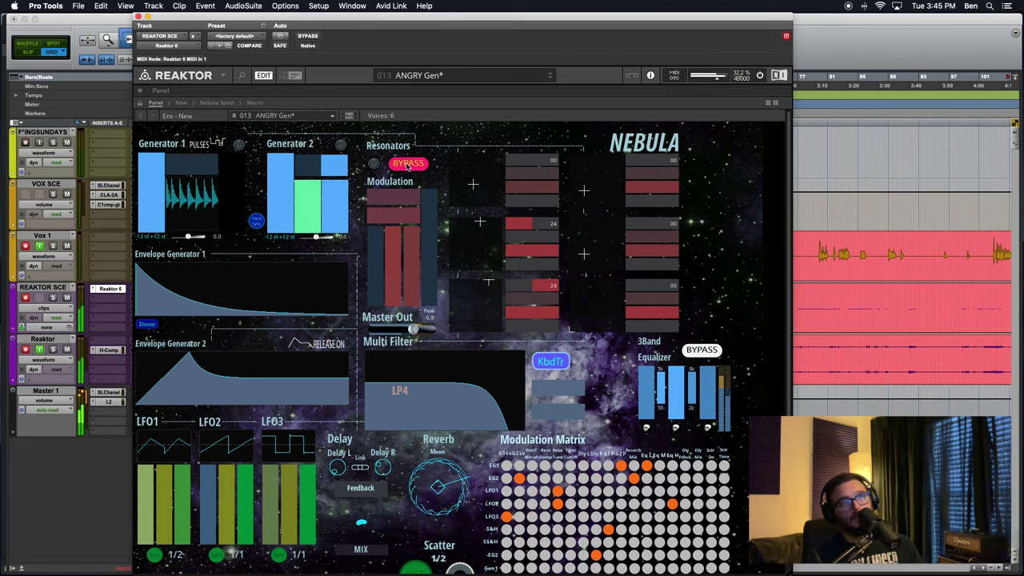
left_click(408, 167)
- Compare the sound with the 3Band Equalizer bypassed and active, and lower the Master Out level
left_click(704, 357)
left_click(705, 357)
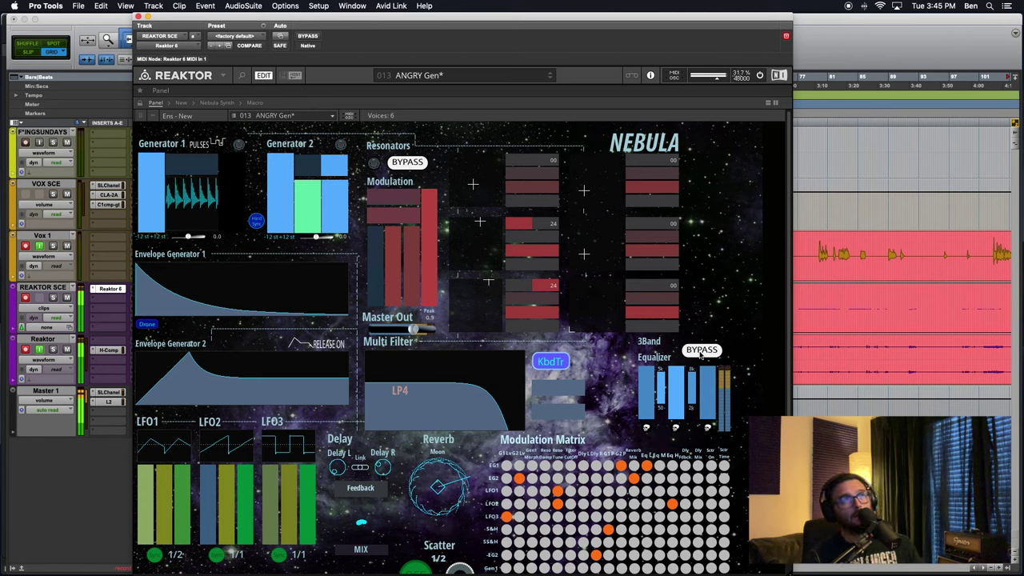
left_click(704, 357)
left_click(707, 358)
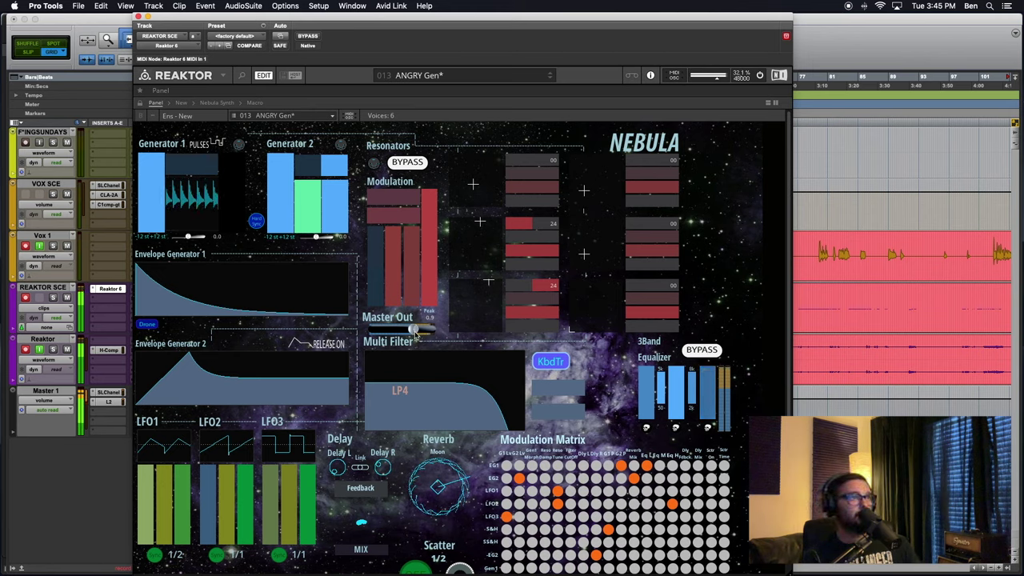
left_click_drag(409, 332, 391, 331)
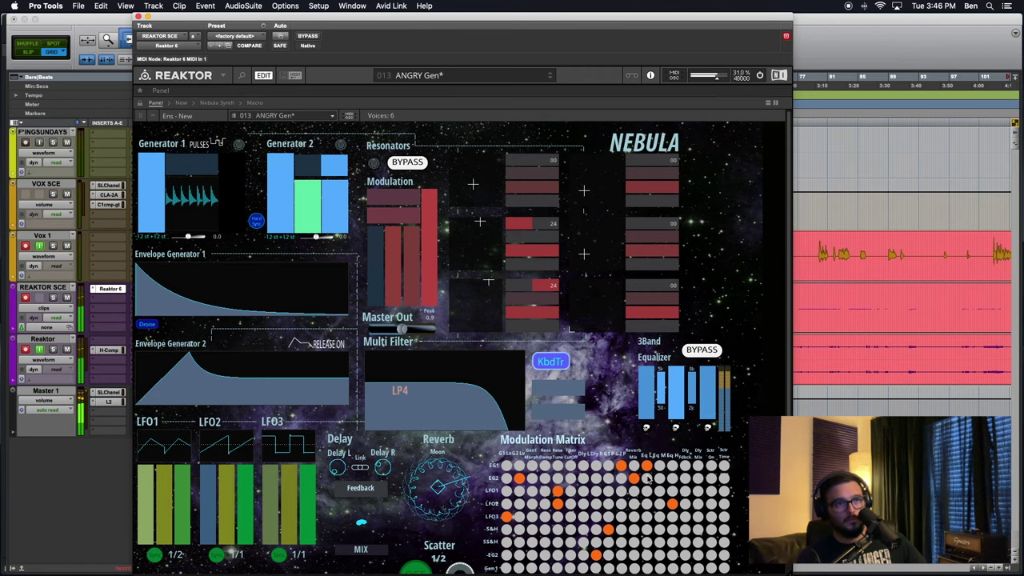
- Reshape Envelope Generator 2 with a longer attack, and sweep the Multi Filter's CutOff down and back up
scroll(627, 473, "down", 3)
scroll(625, 474, "down", 1)
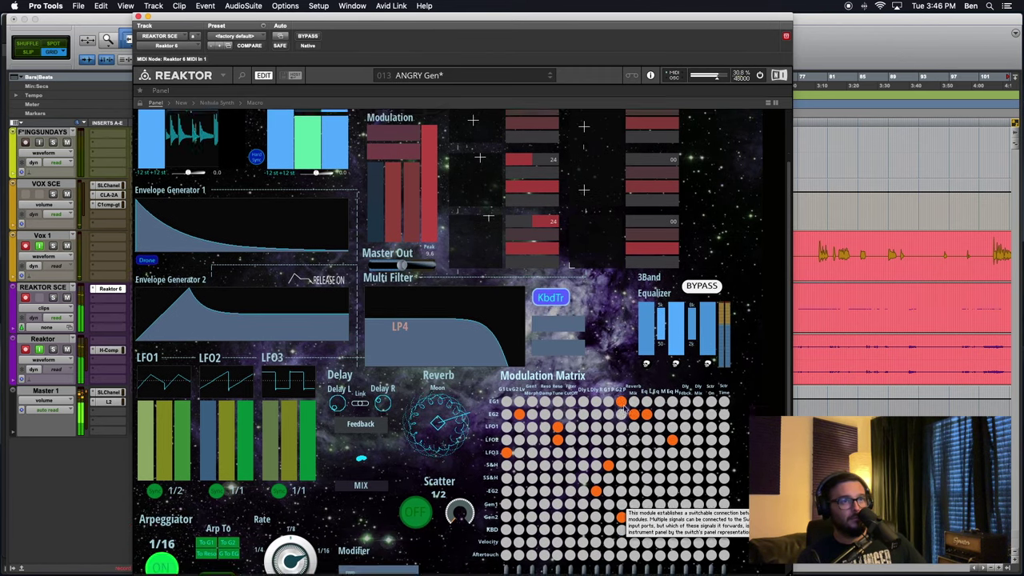
left_click_drag(184, 315, 238, 318)
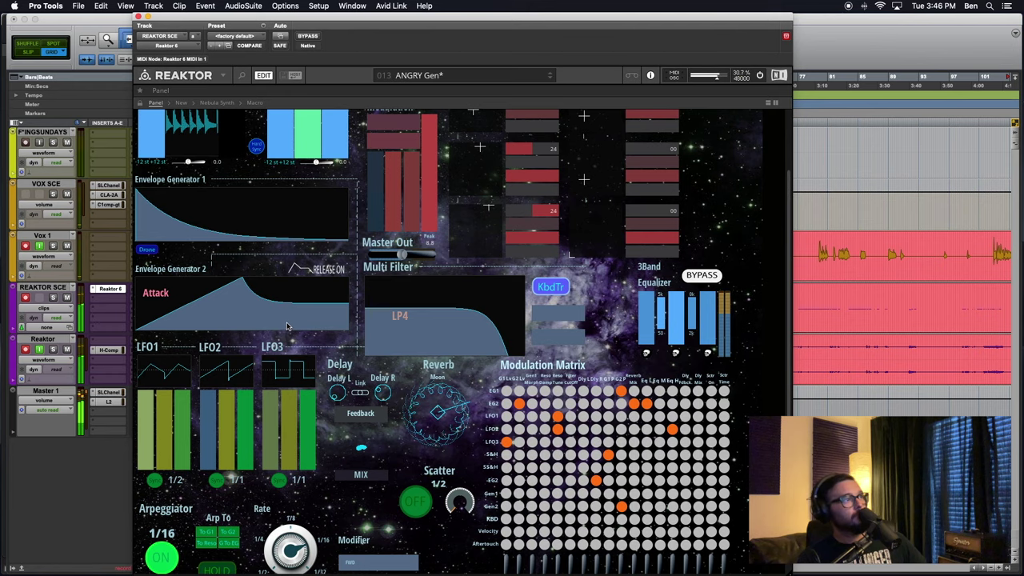
left_click_drag(304, 317, 252, 320)
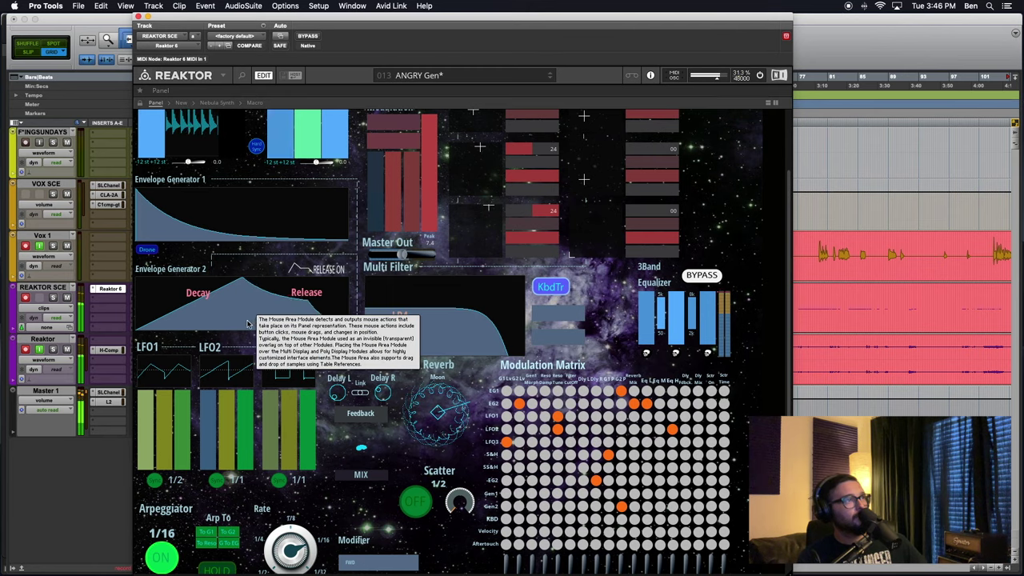
left_click_drag(395, 343, 500, 336)
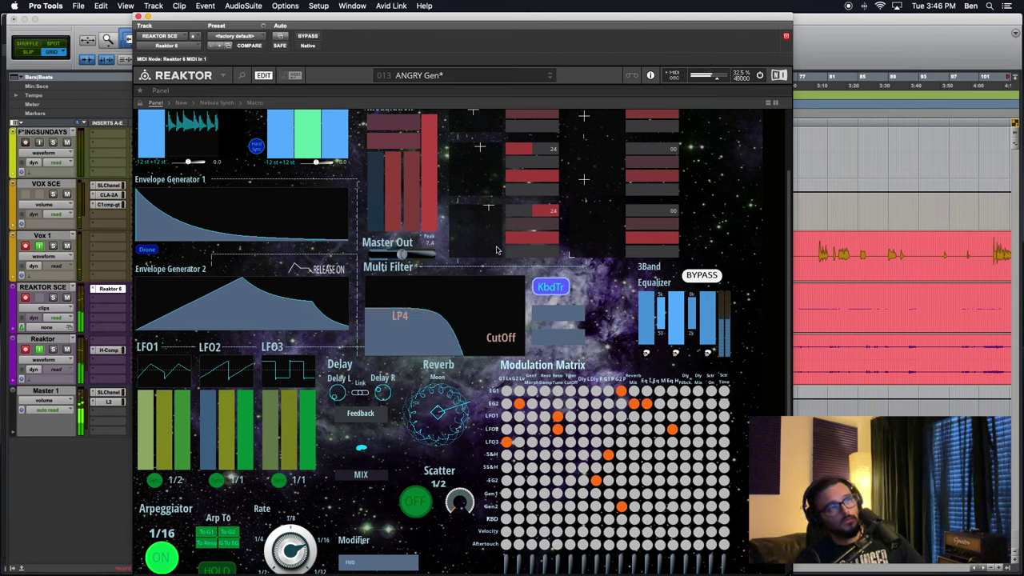
left_click_drag(448, 302, 389, 323)
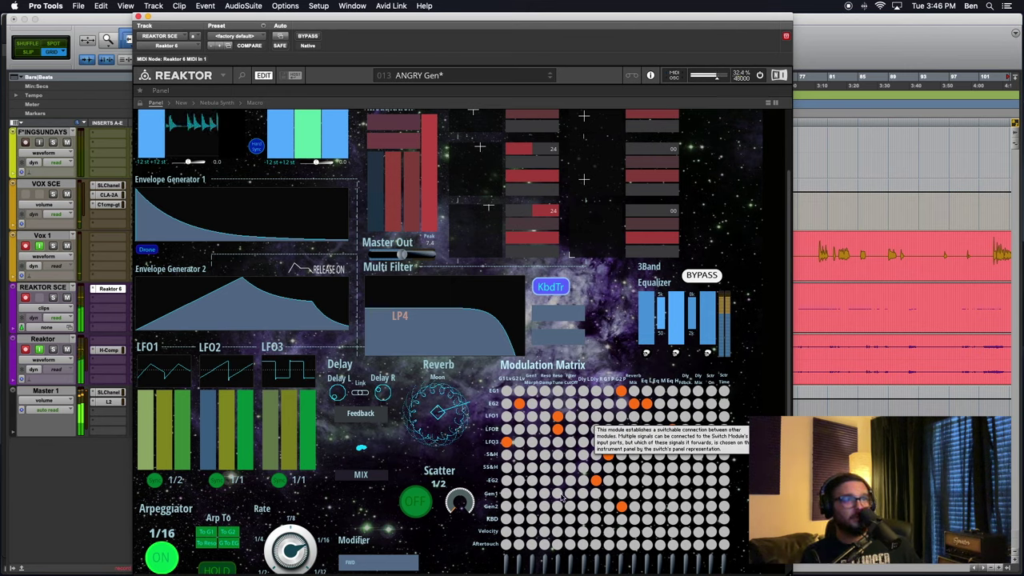
- Try LFO2 and settle on LFO1 as the Filter CutOff modulator, and raise the Filter CutOff and G2 P modulation amounts
left_click(571, 430)
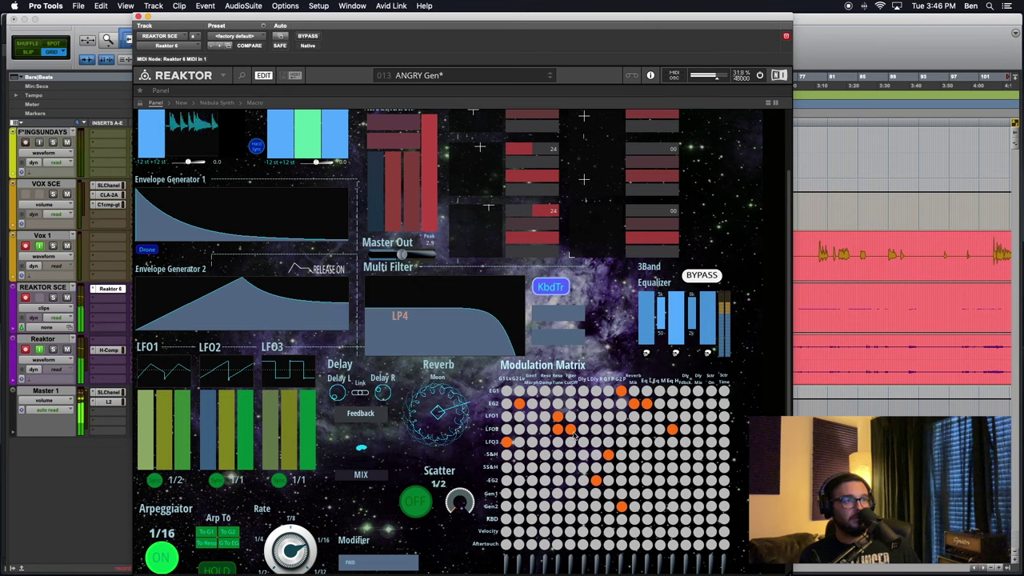
left_click(570, 417)
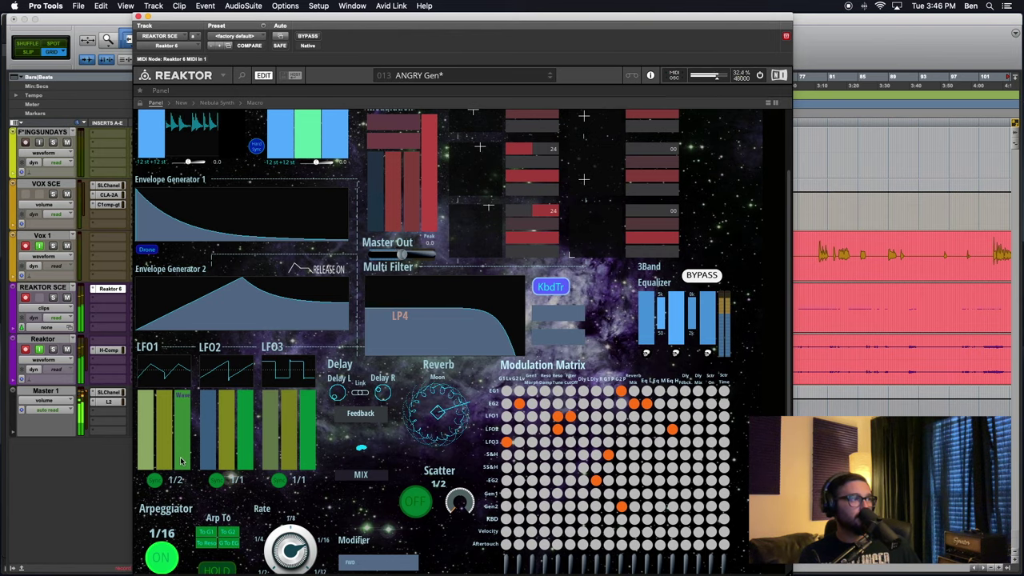
left_click(155, 479)
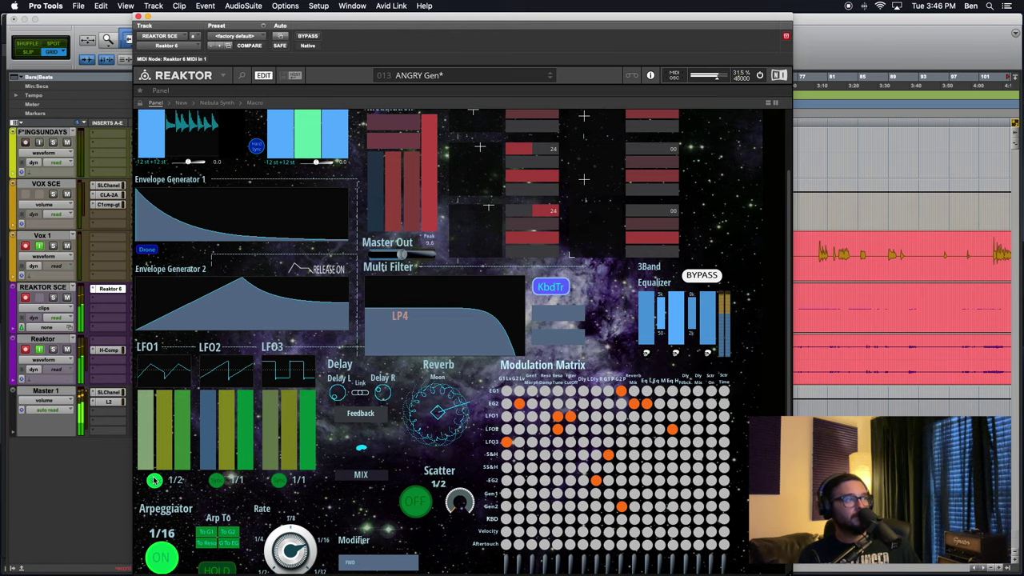
scroll(596, 477, "down", 2)
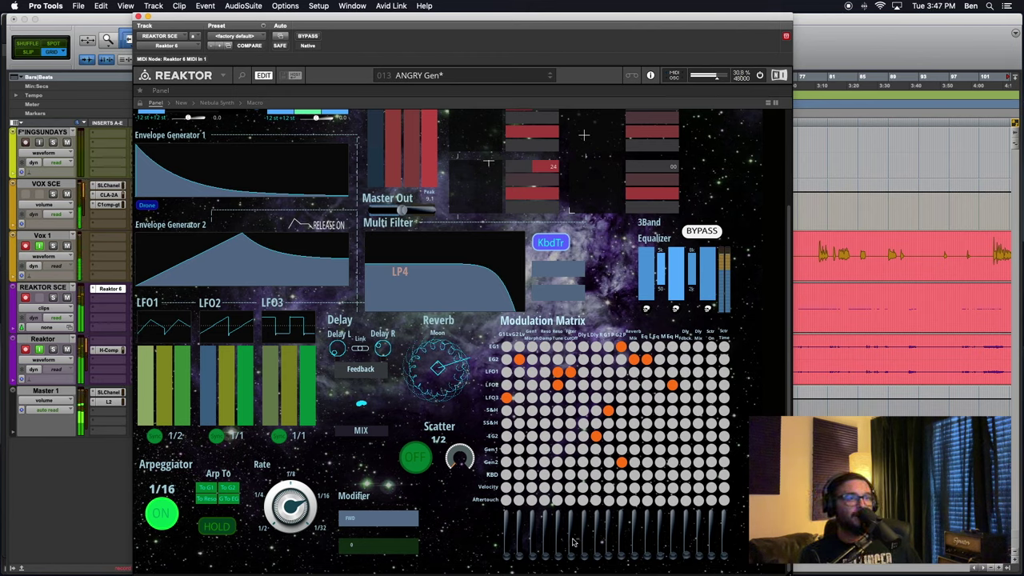
mouse_move(573, 525)
left_mouse_down()
mouse_move(575, 503)
mouse_move(578, 521)
left_mouse_up()
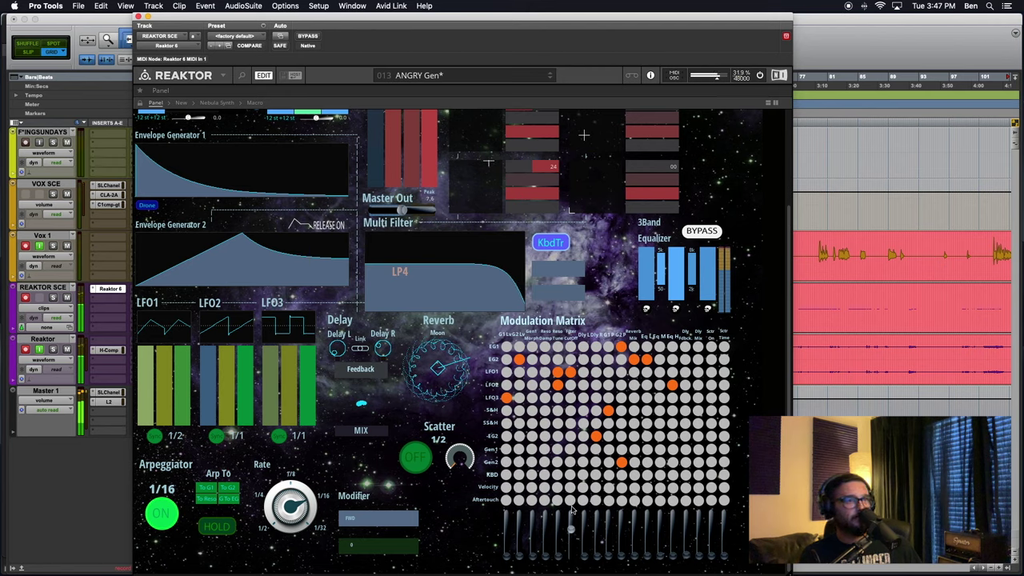
left_click_drag(627, 560, 627, 495)
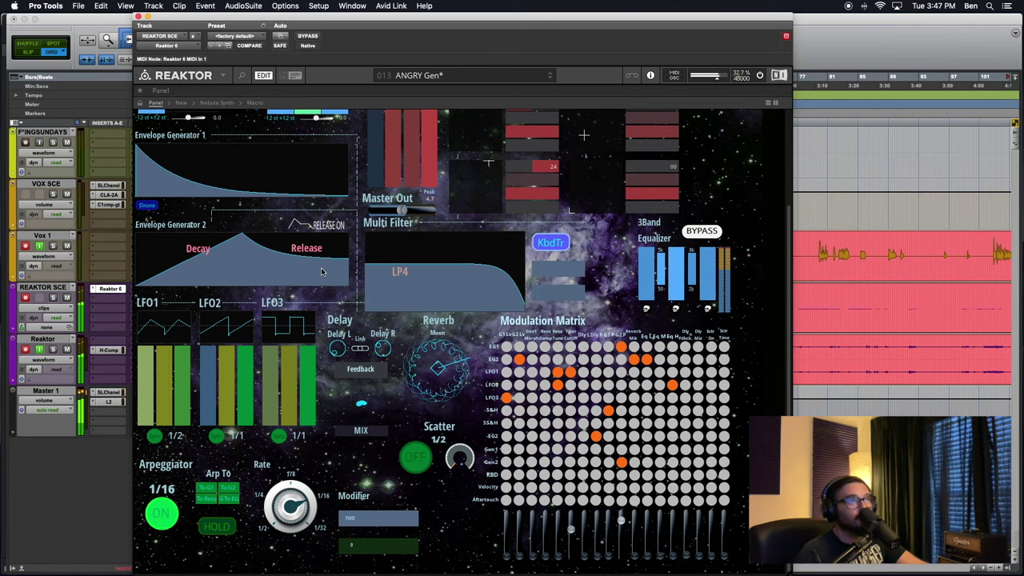
- Bypass the Resonators to hear the patch without them and return to the Modulation Matrix
scroll(321, 272, "up", 3)
left_click(396, 164)
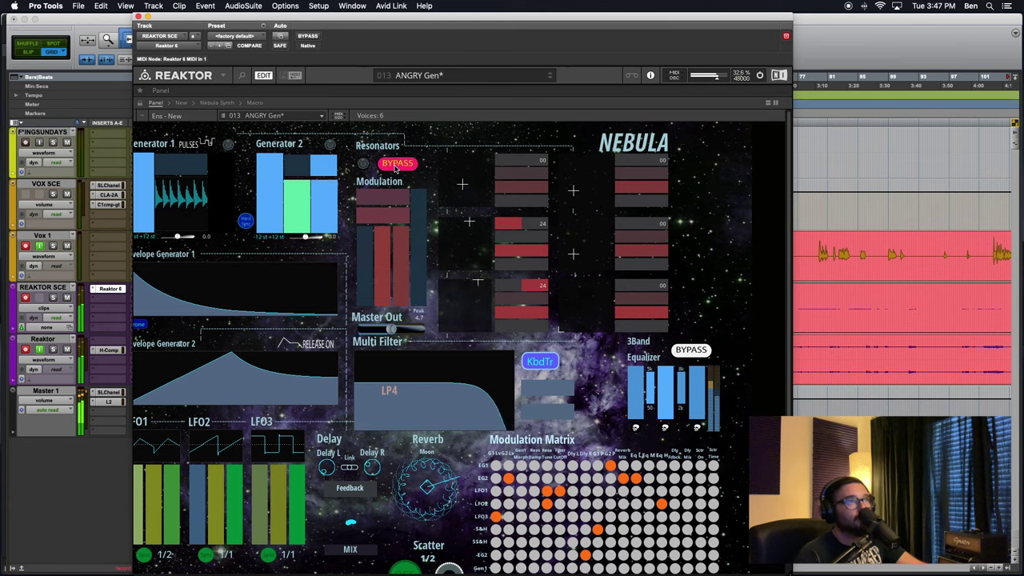
scroll(540, 522, "down", 3)
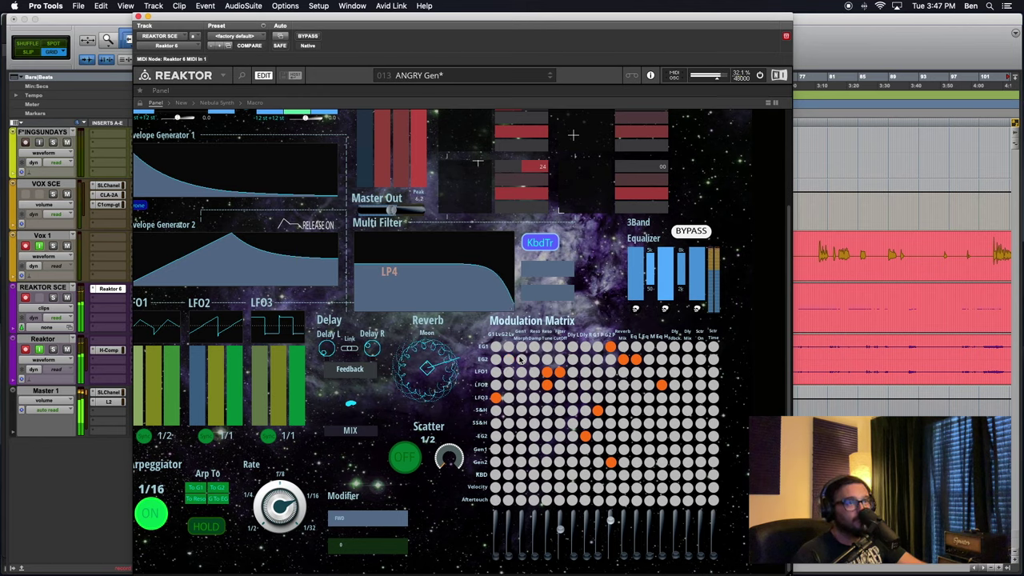
- Route S&H to G2 Lv and LFO1 to Morph in the Modulation Matrix, and raise the Morph modulation amount
left_click(531, 385)
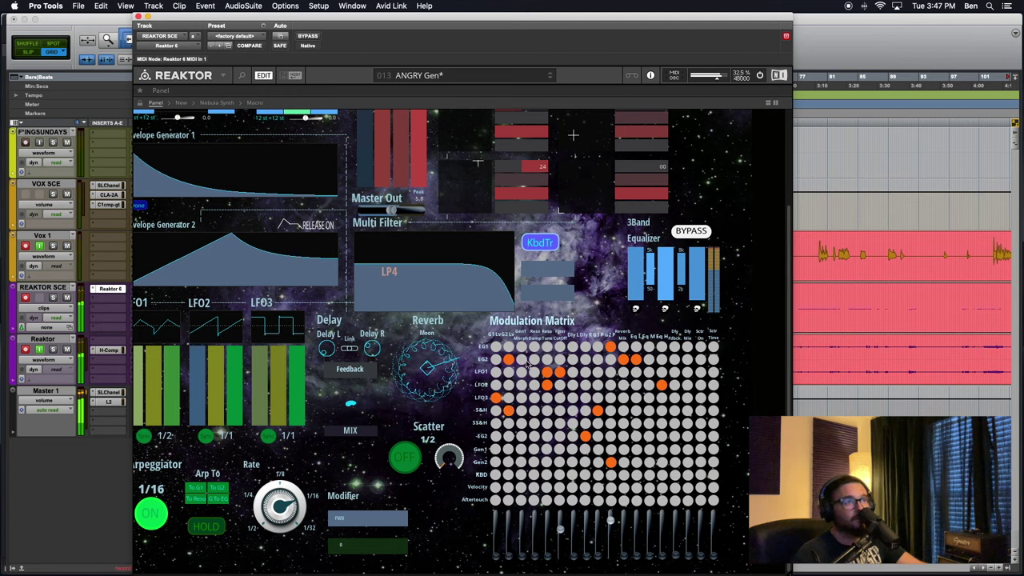
left_click(521, 372)
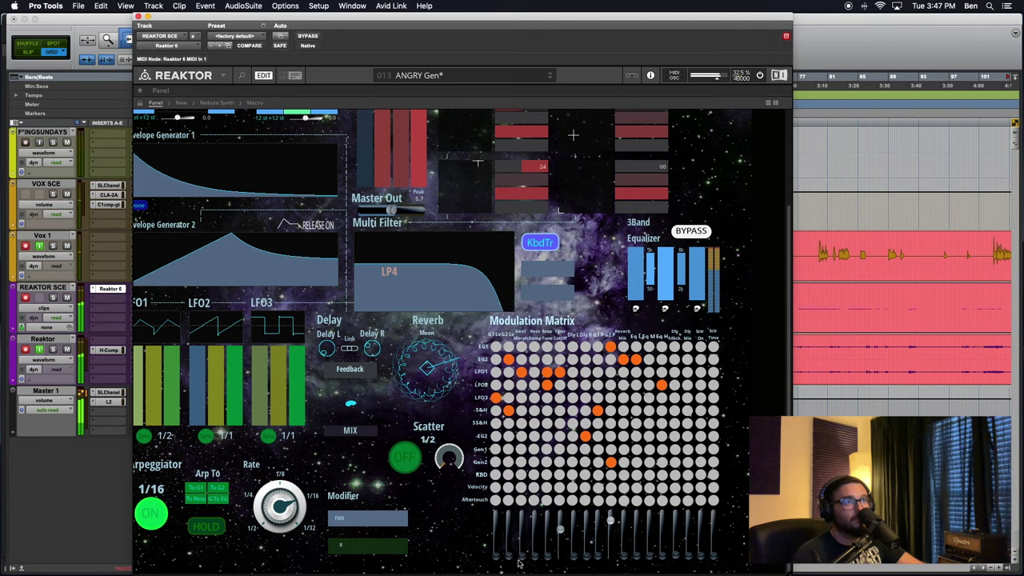
left_click_drag(522, 557, 521, 521)
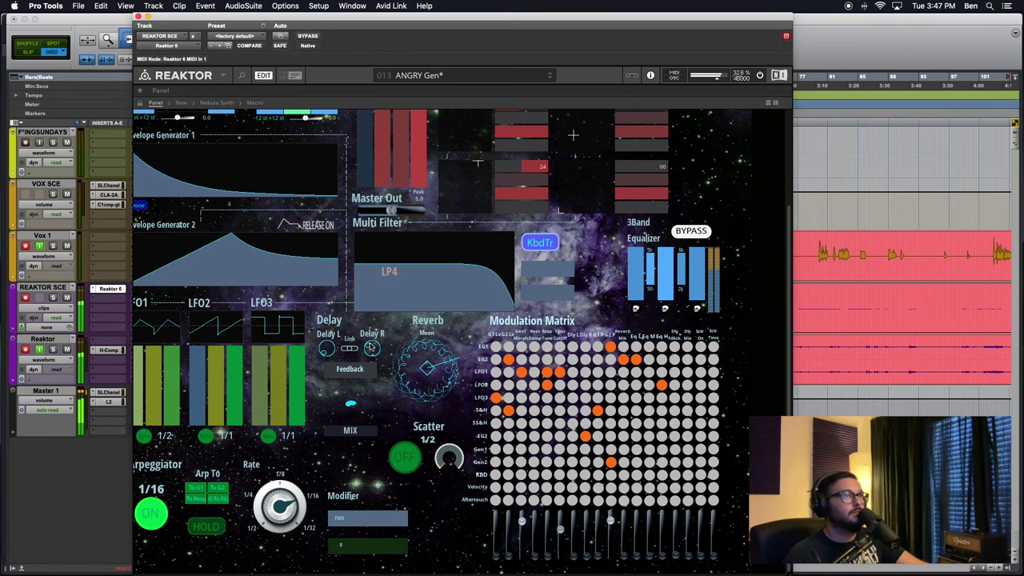
- Move the Damp/Feedback points of the first column's middle and bottom resonators
scroll(371, 346, "up", 3)
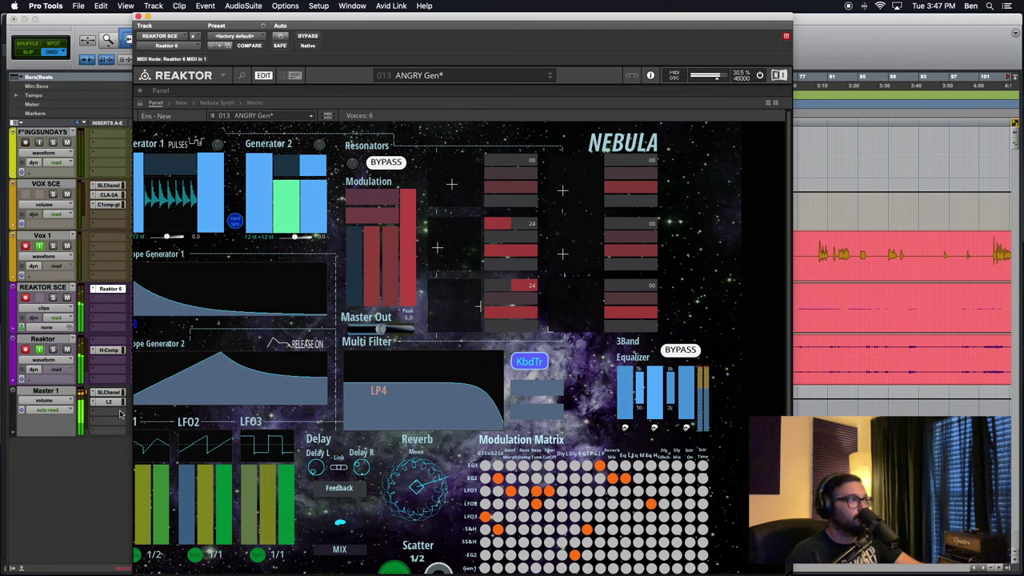
scroll(371, 411, "down", 3)
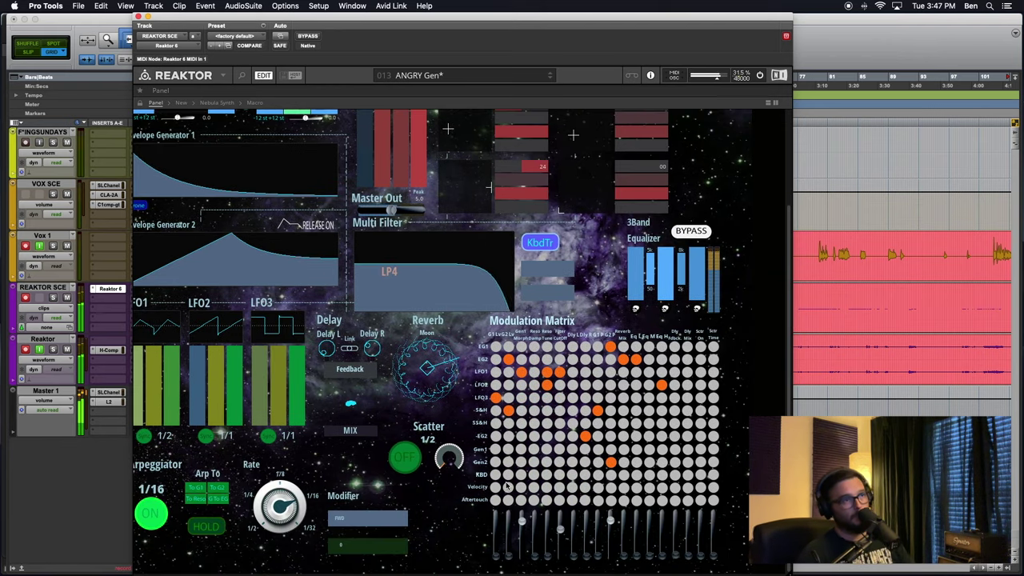
mouse_move(295, 398)
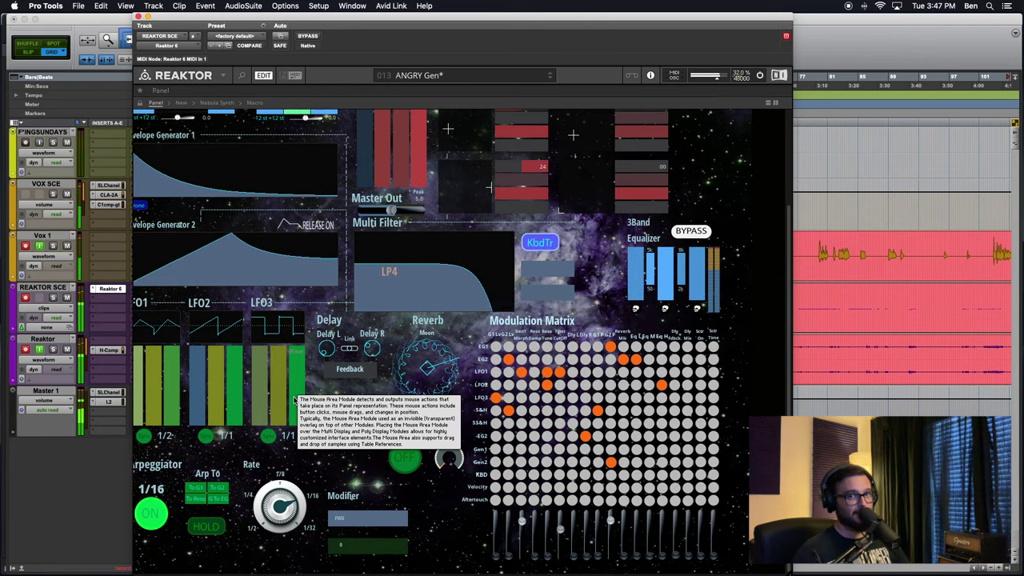